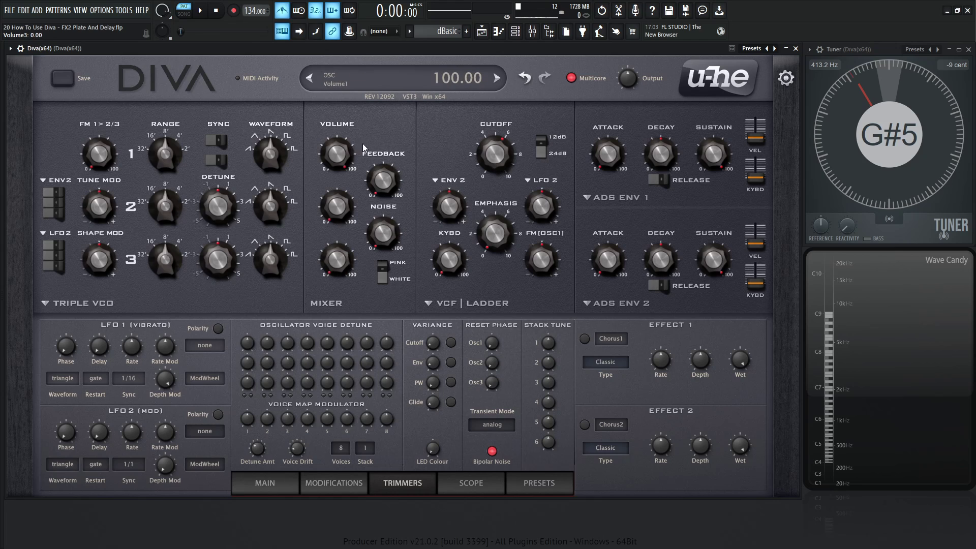
# Step: Raise the VCF cutoff to about 140 and lower the Output level to 88
pyautogui.moveTo(491, 164)
pyautogui.mouseDown()
pyautogui.moveTo(502, 133)
pyautogui.moveTo(508, 164)
pyautogui.mouseUp()
pyautogui.moveTo(627, 82); pyautogui.dragTo(628, 88)
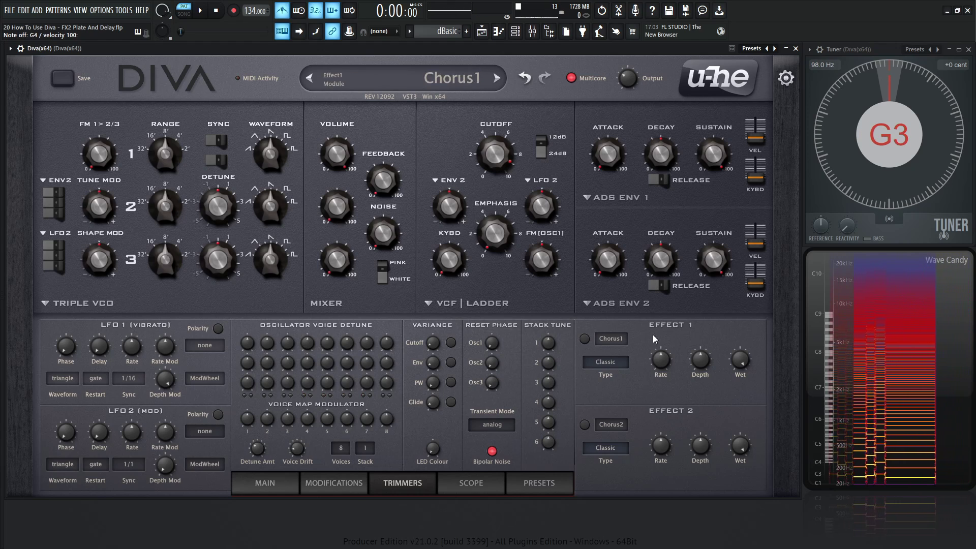
# Step: Change Effect 1 from Chorus1 to the Plate1 reverb and switch it on
pyautogui.click(610, 341)
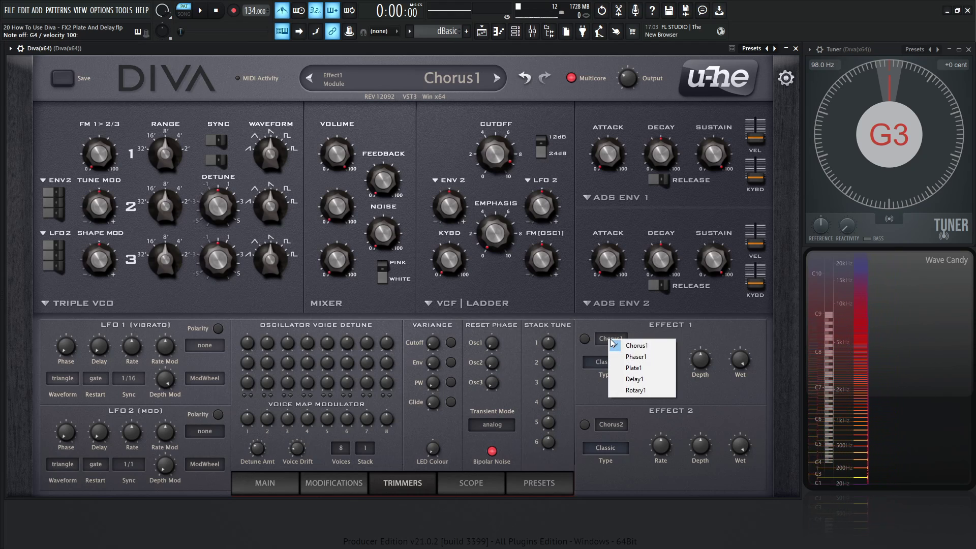
pyautogui.click(636, 368)
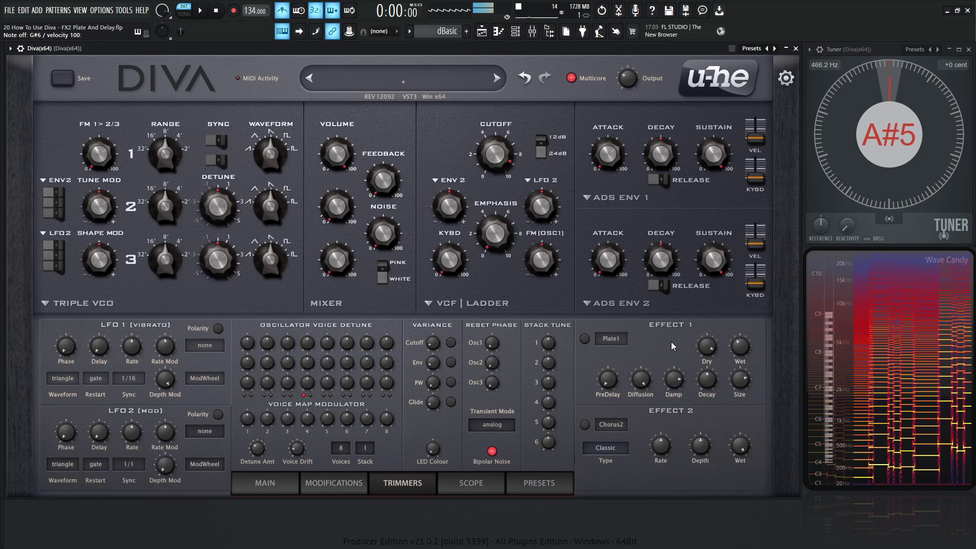
pyautogui.click(585, 340)
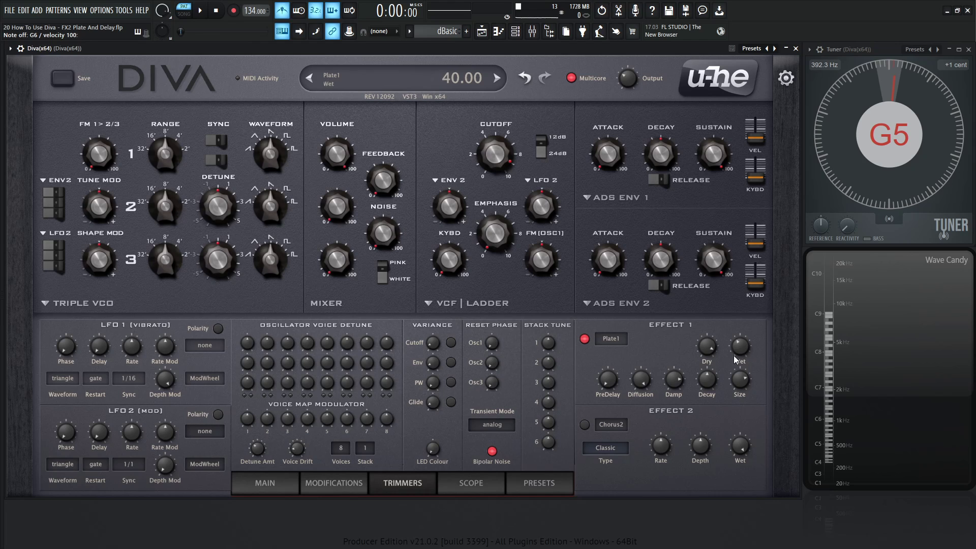
# Step: Lower the Plate1 reverb's Dry knob slightly below 90
pyautogui.moveTo(707, 352); pyautogui.dragTo(736, 347)
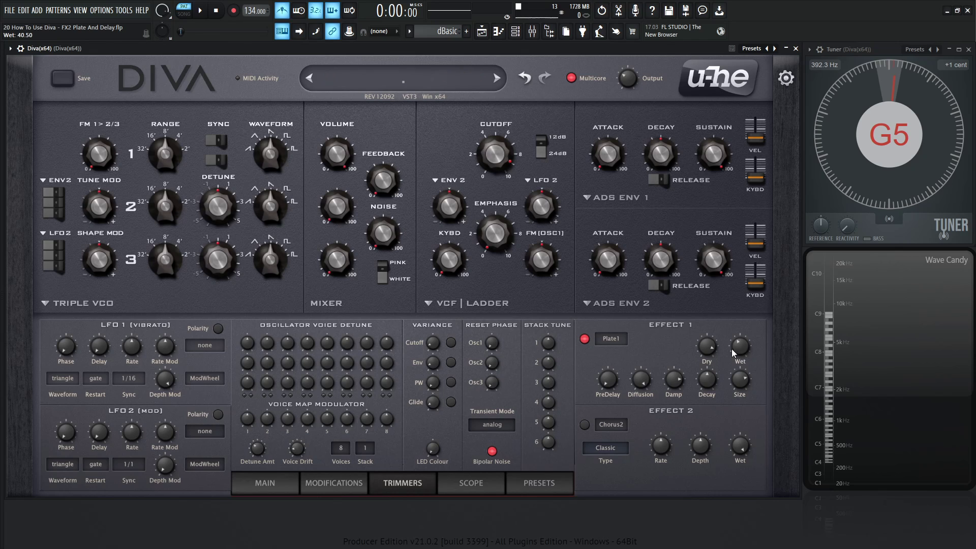
pyautogui.moveTo(734, 350)
pyautogui.moveTo(613, 375)
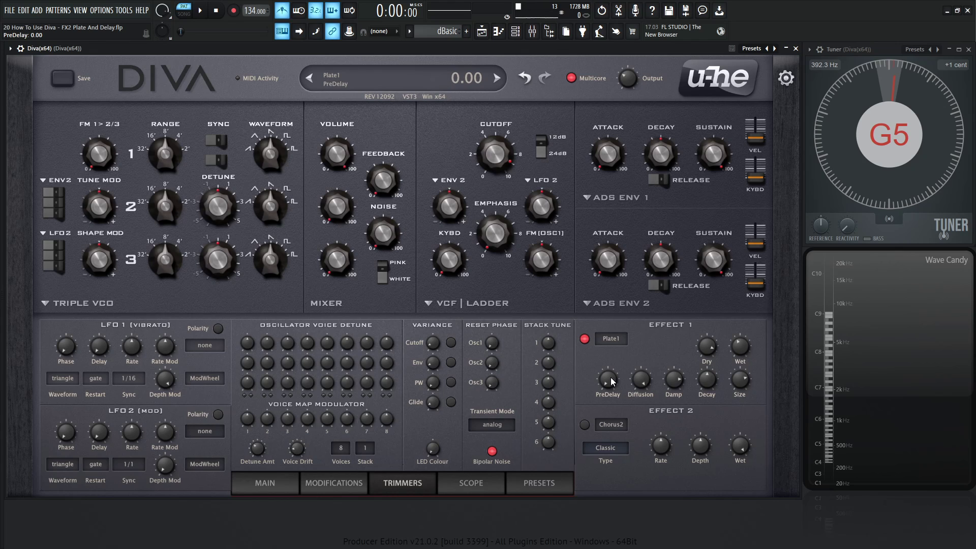
pyautogui.press('6')
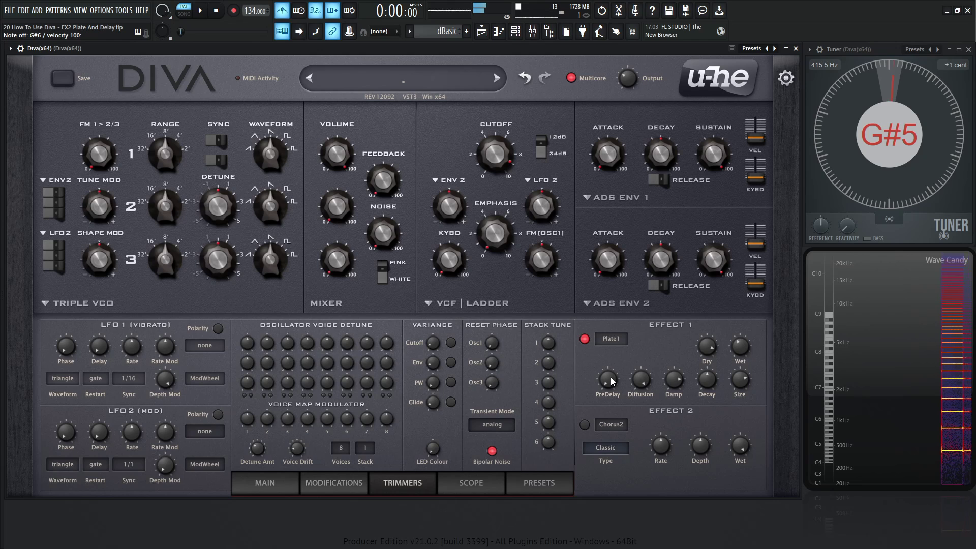
pyautogui.press('7')
pyautogui.press('i')
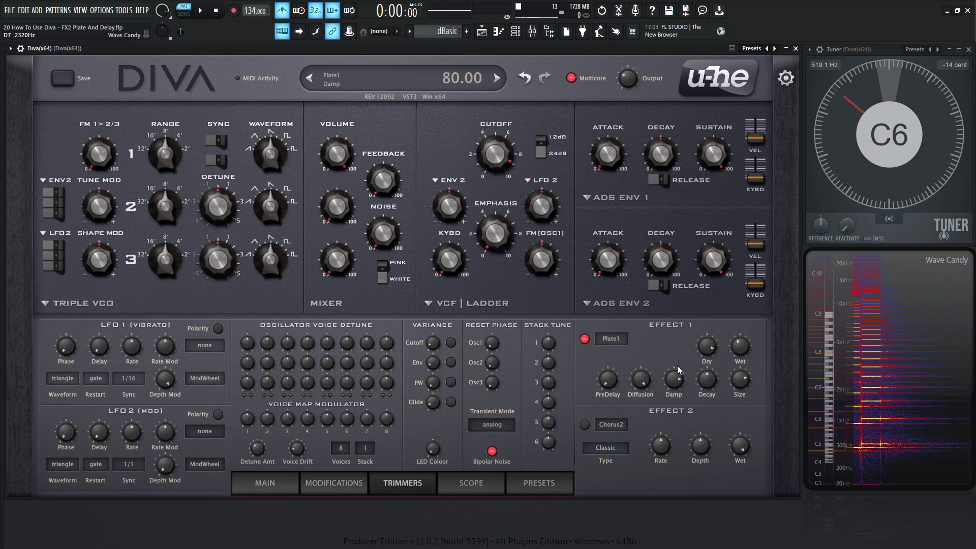
pyautogui.click(585, 340)
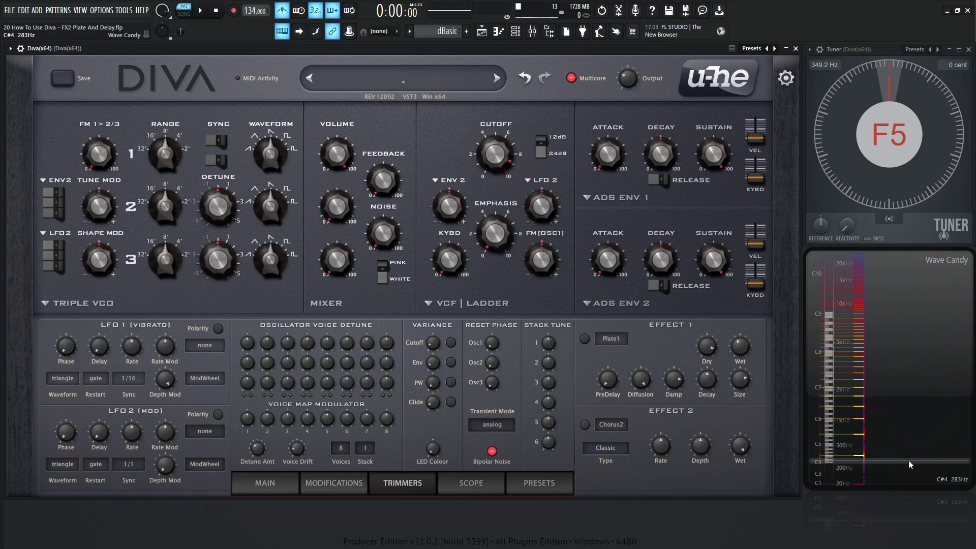
pyautogui.click(585, 338)
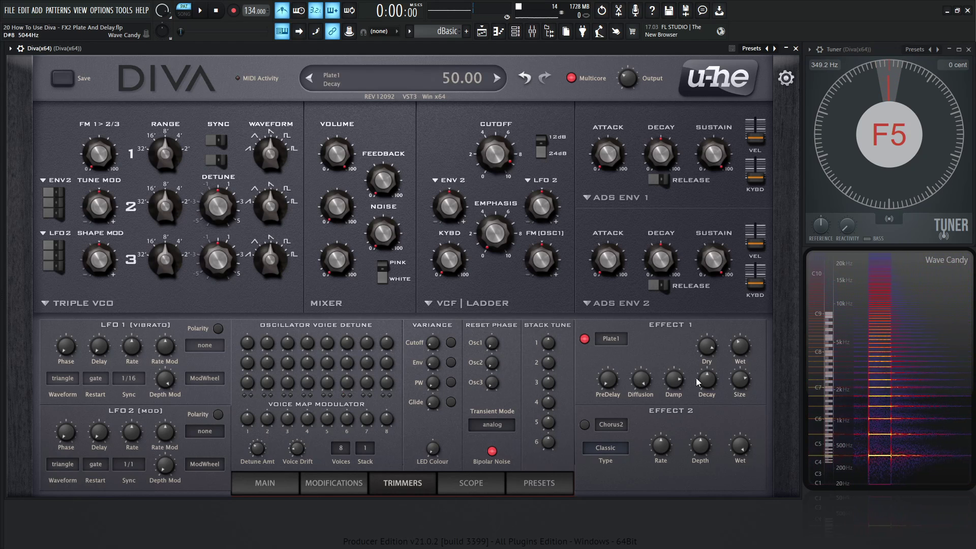
pyautogui.scroll(2, 608, 379)
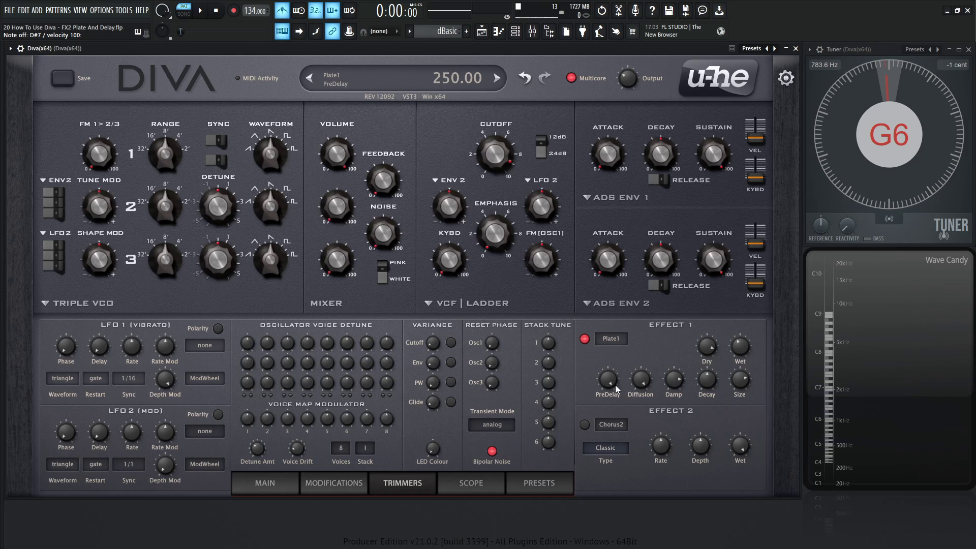
pyautogui.press('z')
pyautogui.press('z')
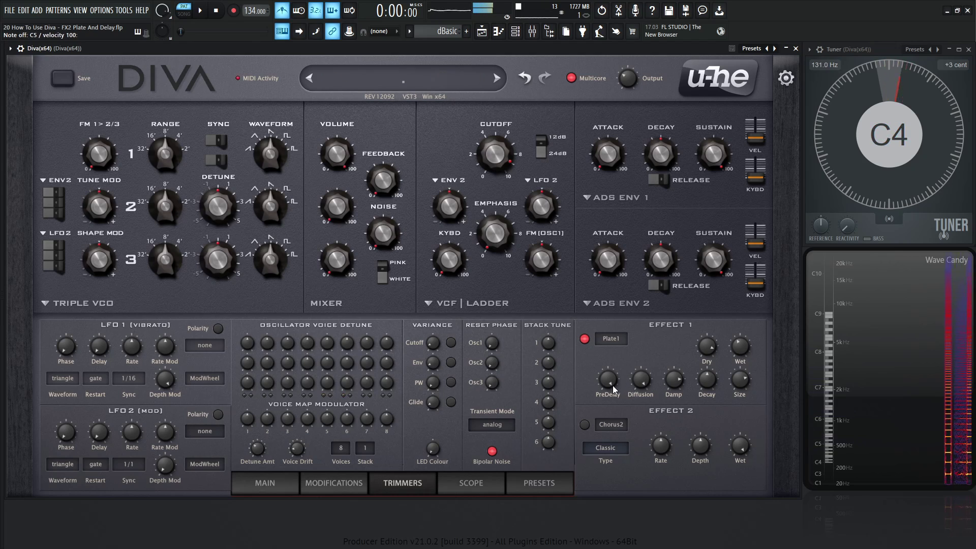
pyautogui.press('j')
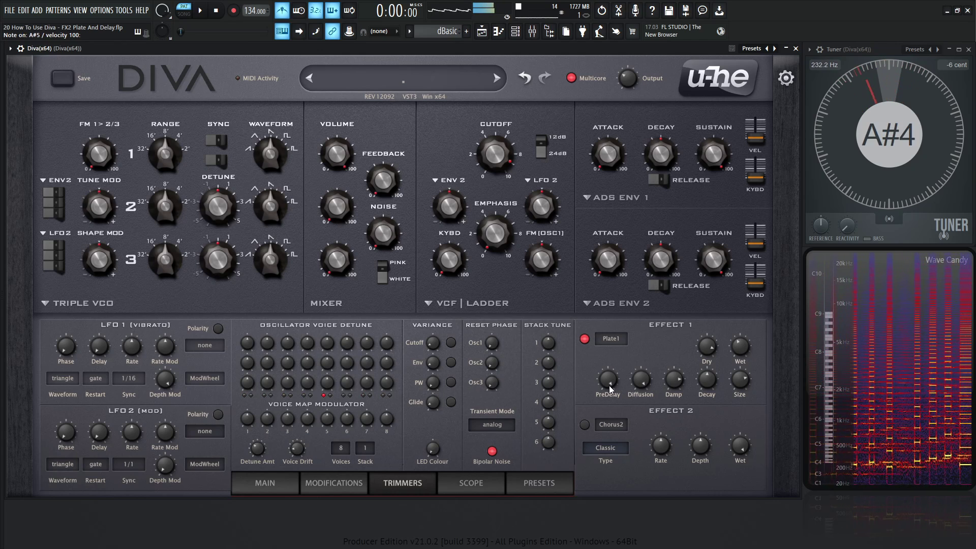
pyautogui.moveTo(610, 387); pyautogui.dragTo(612, 385)
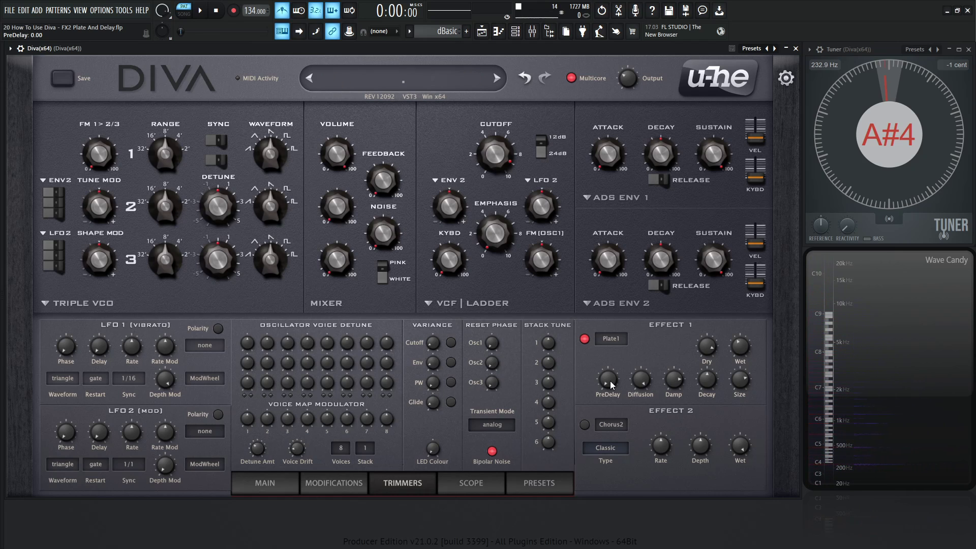
# Step: Drop the plate reverb's Diffusion from 100 to 0
pyautogui.click(641, 379)
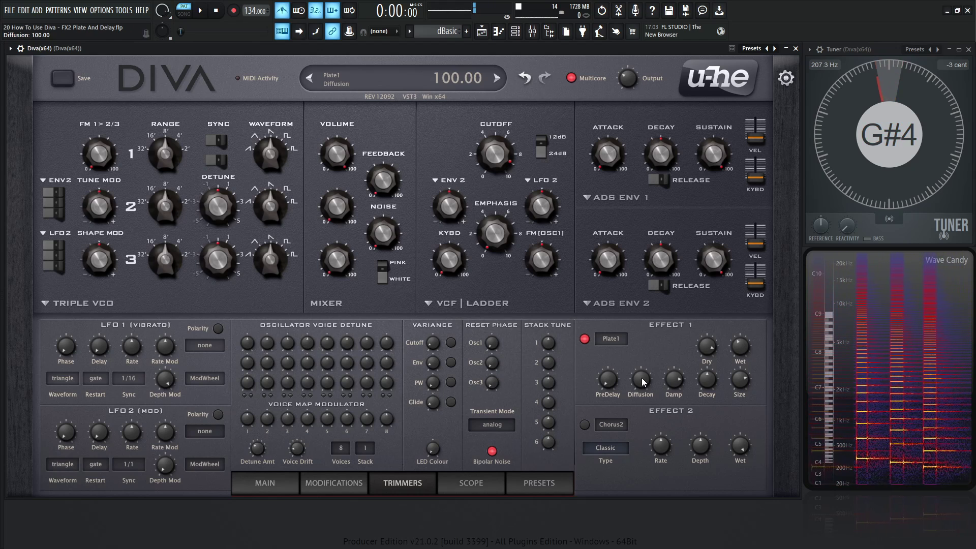
pyautogui.moveTo(642, 378); pyautogui.dragTo(632, 519)
pyautogui.moveTo(653, 440)
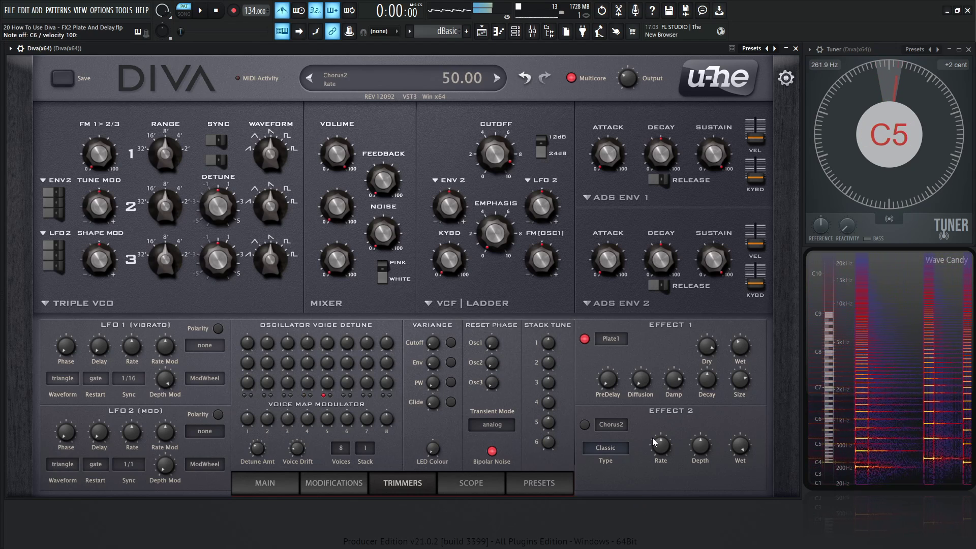
pyautogui.moveTo(497, 160)
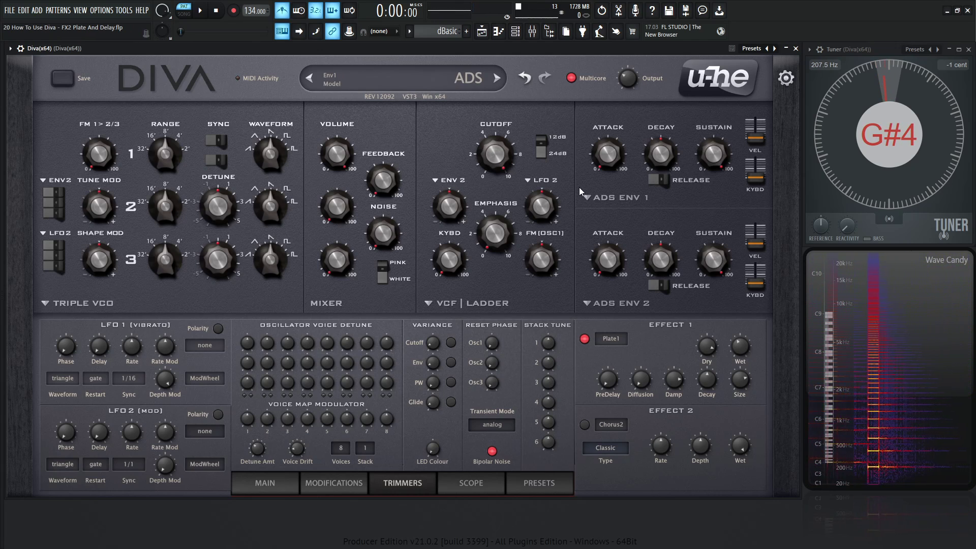
# Step: Play the arpeggio at zero diffusion, then raise Diffusion slightly to about 10
pyautogui.press('3')
pyautogui.press('q')
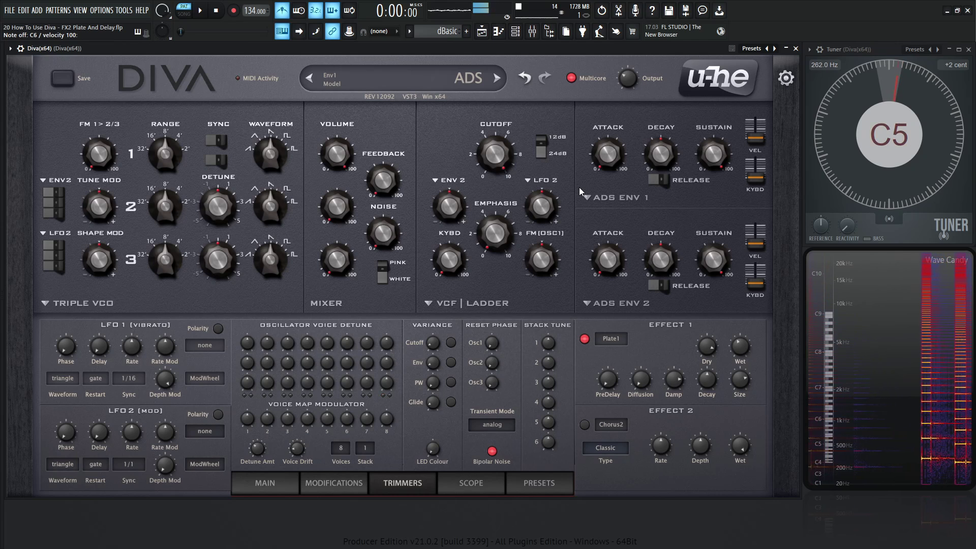
pyautogui.press('h')
pyautogui.press('3')
pyautogui.press('q')
pyautogui.press('h')
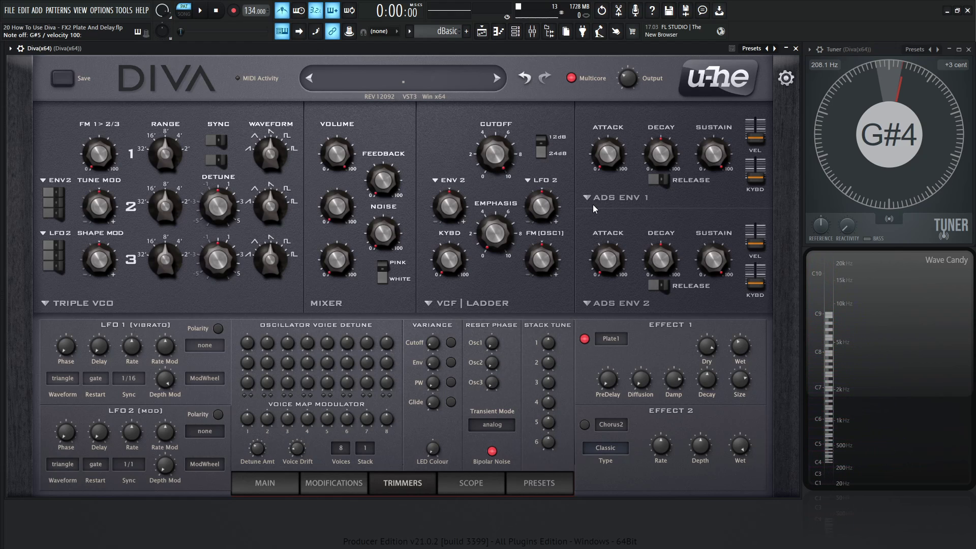
pyautogui.press('2')
pyautogui.press('j')
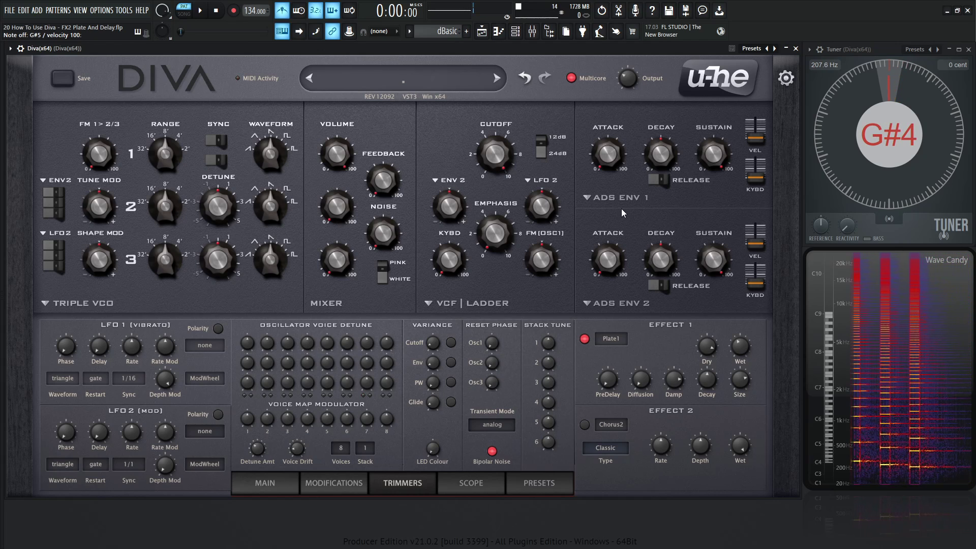
pyautogui.moveTo(640, 379); pyautogui.dragTo(641, 289)
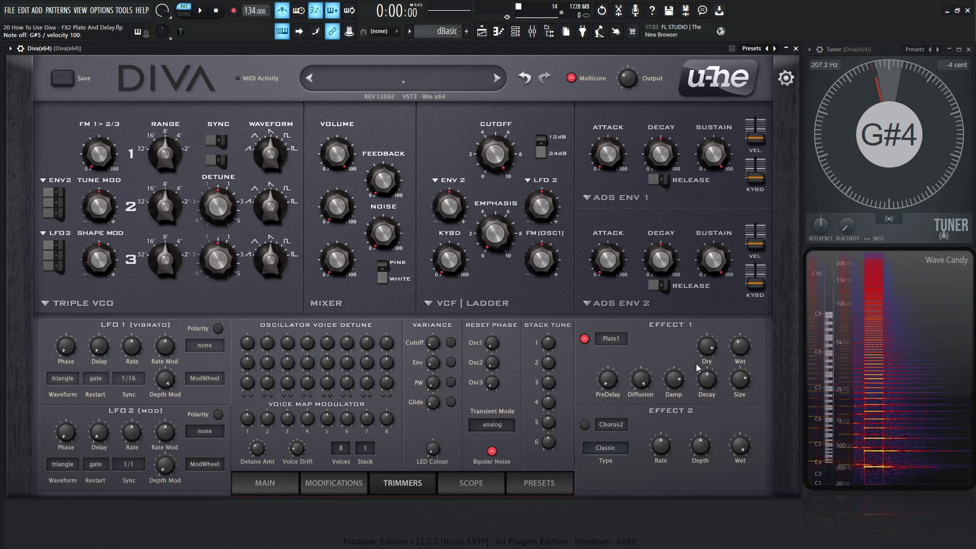
pyautogui.moveTo(620, 372)
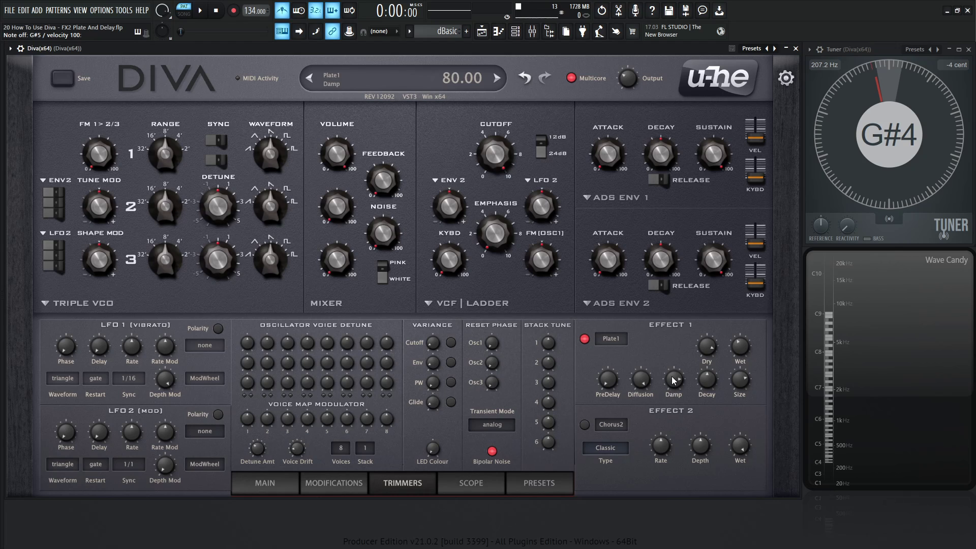
# Step: Raise the reverb Damp to 100 and Wet to 84.5, playing notes to audition
pyautogui.moveTo(674, 380); pyautogui.dragTo(679, 334)
pyautogui.press('l')
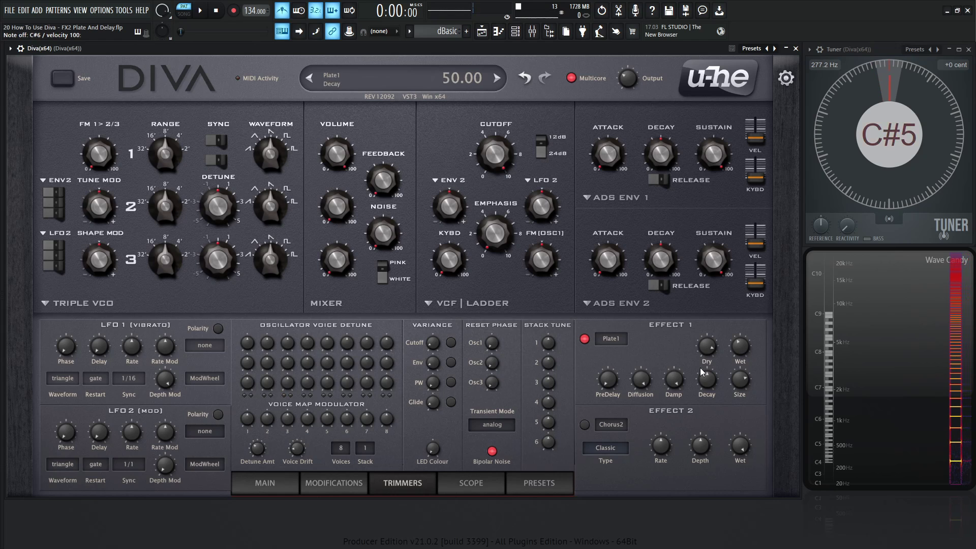
pyautogui.press('j')
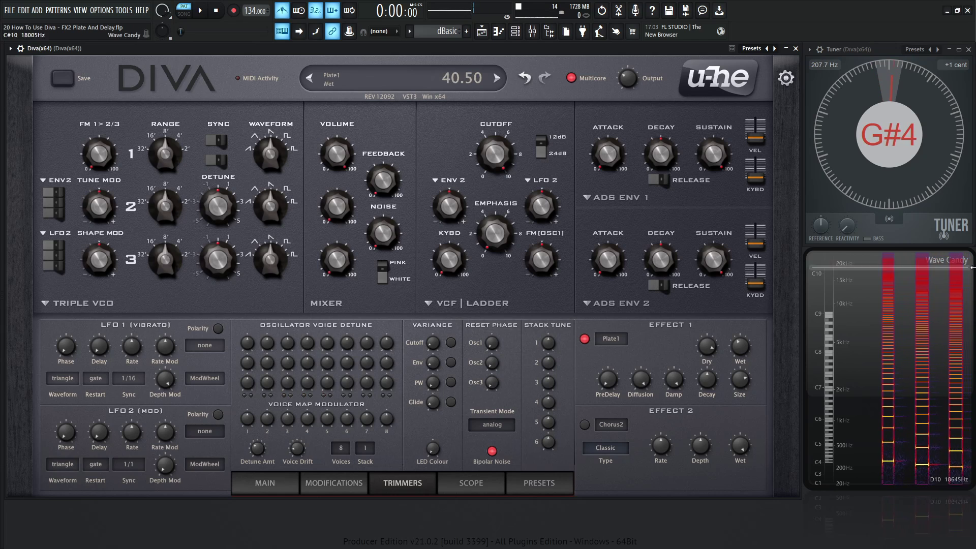
pyautogui.moveTo(740, 352); pyautogui.dragTo(740, 291)
pyautogui.press('l')
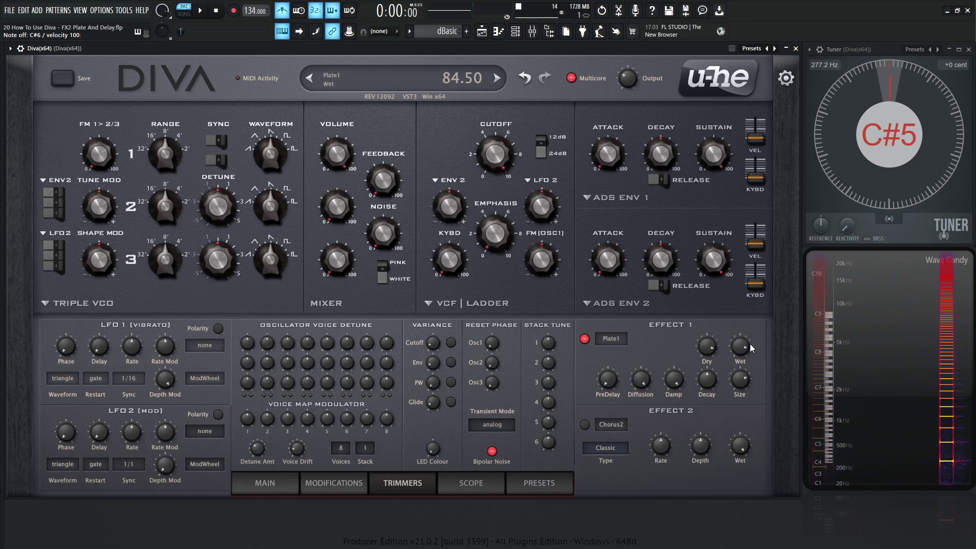
pyautogui.press('l')
pyautogui.press('h')
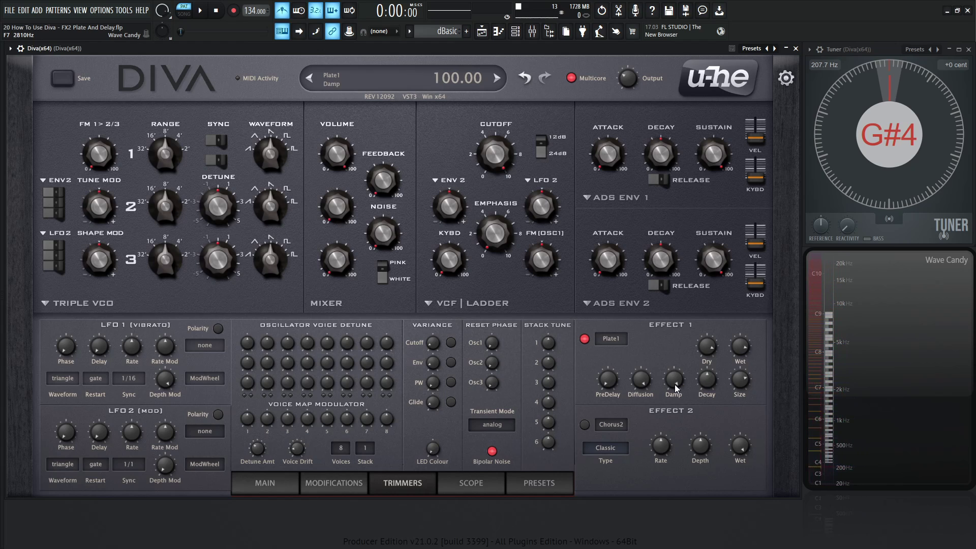
# Step: Lower the reverb Damp to about 63 and play notes to hear it
pyautogui.scroll(-5, 676, 383)
pyautogui.scroll(-9, 675, 382)
pyautogui.scroll(1, 677, 385)
pyautogui.moveTo(677, 382); pyautogui.dragTo(676, 397)
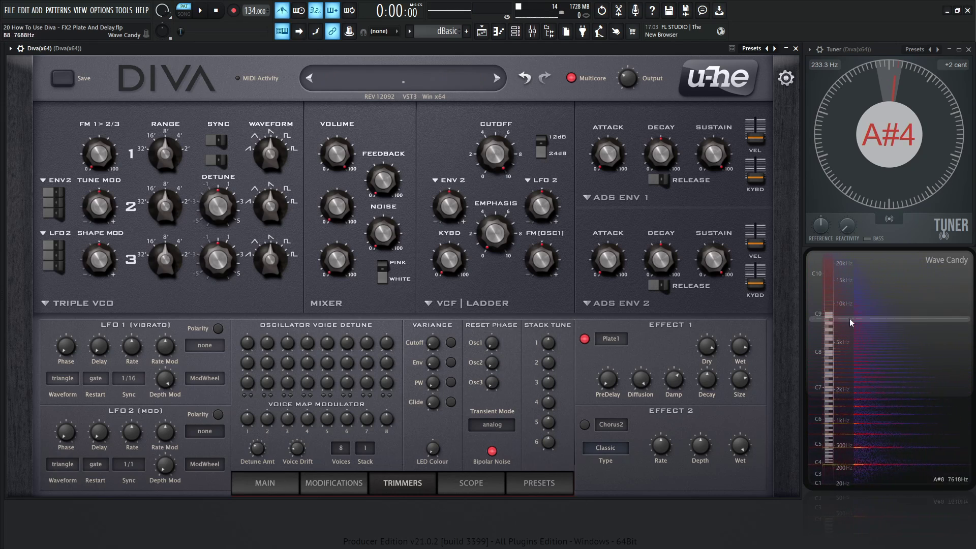
pyautogui.scroll(-14, 673, 379)
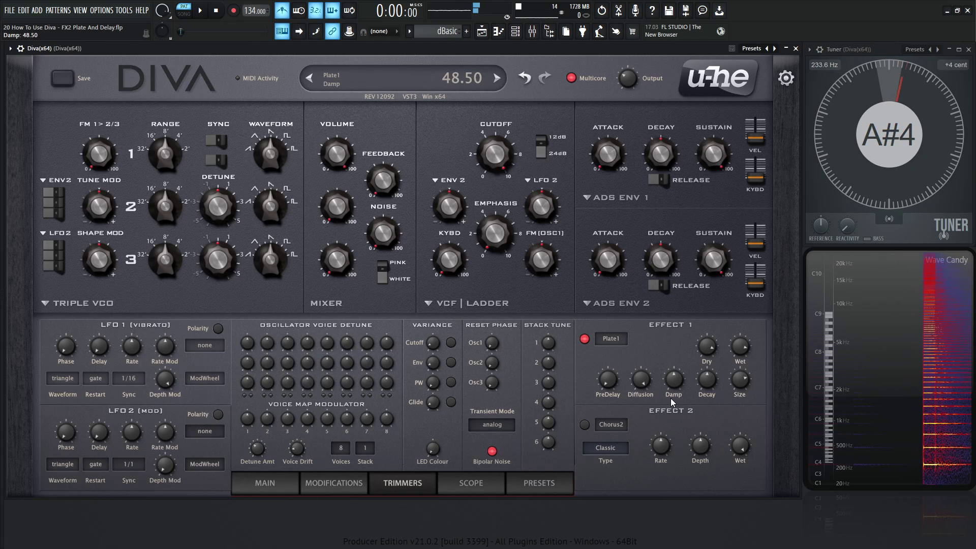
pyautogui.scroll(-20, 678, 380)
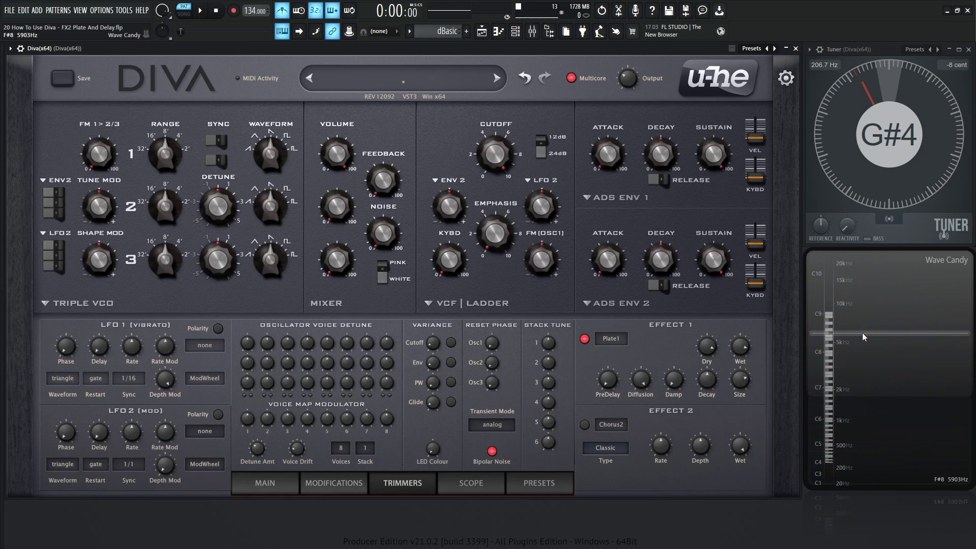
pyautogui.press('q')
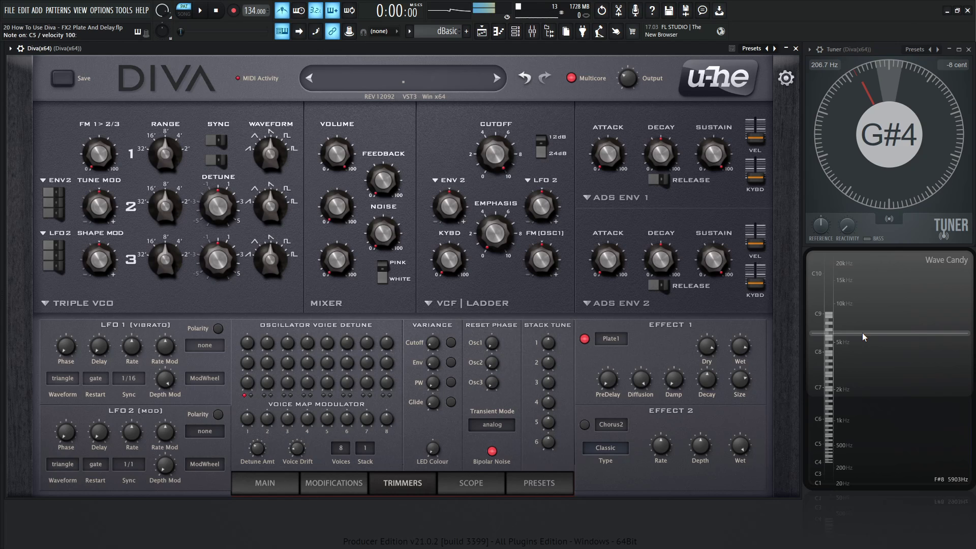
pyautogui.press('h')
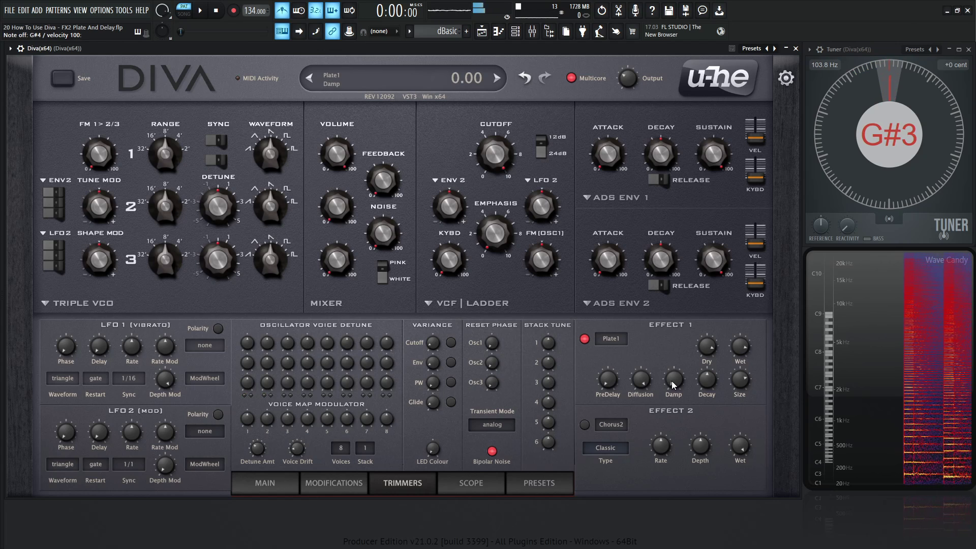
# Step: Set Damp to about 80, then nudge it up to 84.5 while playing notes
pyautogui.moveTo(672, 381); pyautogui.dragTo(666, 355)
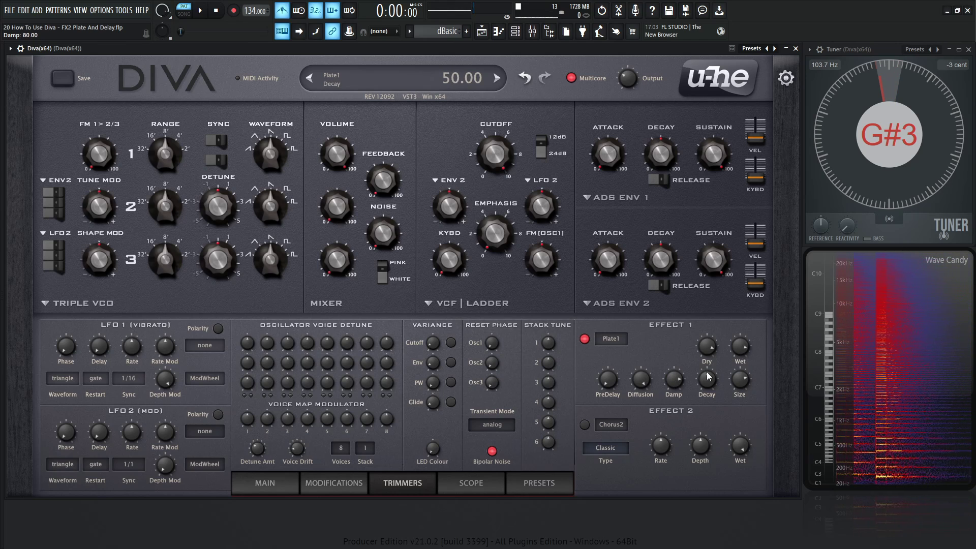
pyautogui.press('q')
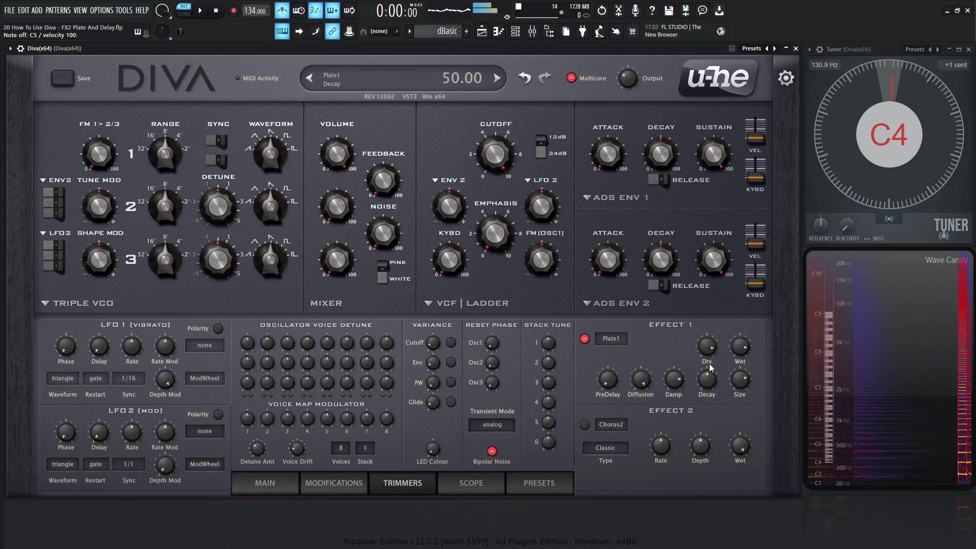
pyautogui.press('h')
pyautogui.moveTo(679, 385); pyautogui.dragTo(679, 381)
pyautogui.moveTo(746, 379)
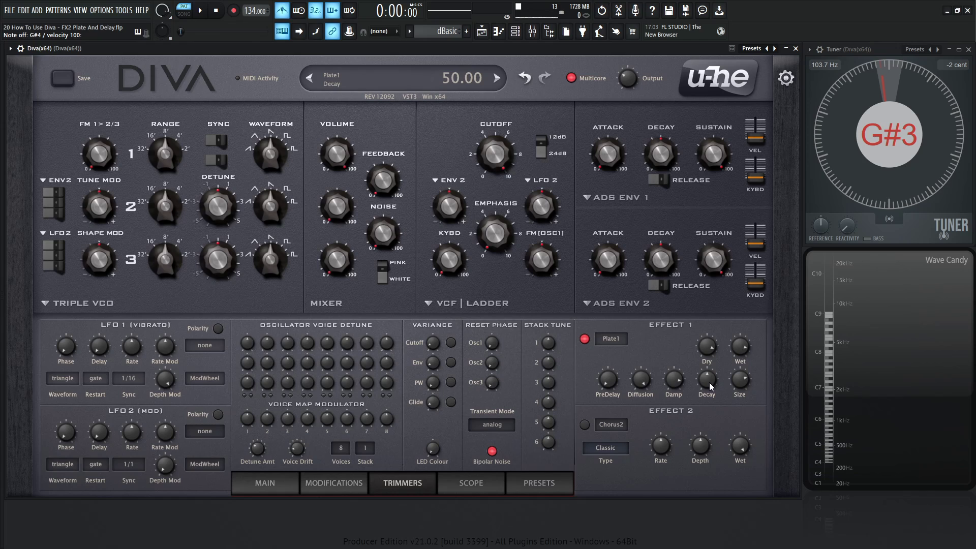
# Step: Push the reverb Decay up to about 68.5, then pull it down to 23
pyautogui.moveTo(709, 383); pyautogui.dragTo(708, 359)
pyautogui.scroll(8, 713, 374)
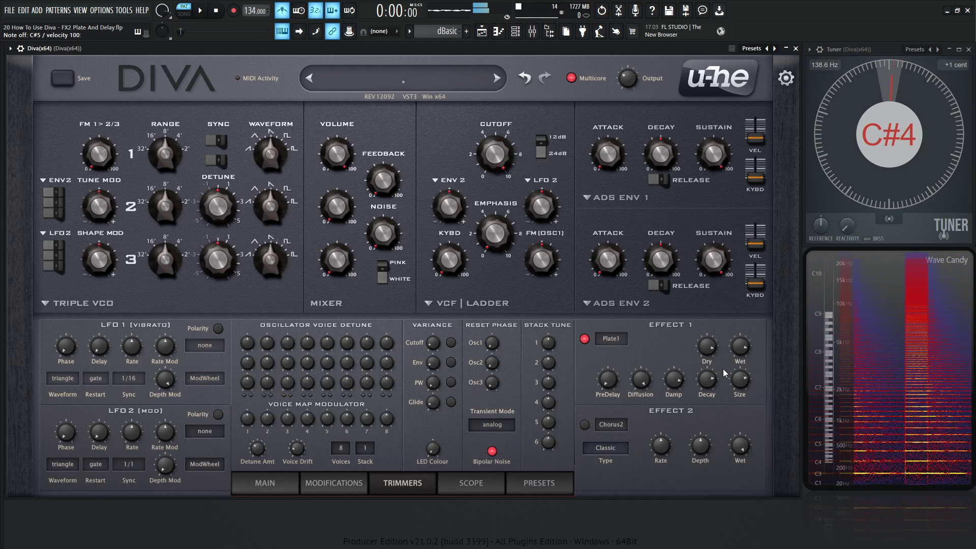
pyautogui.moveTo(710, 377); pyautogui.dragTo(710, 426)
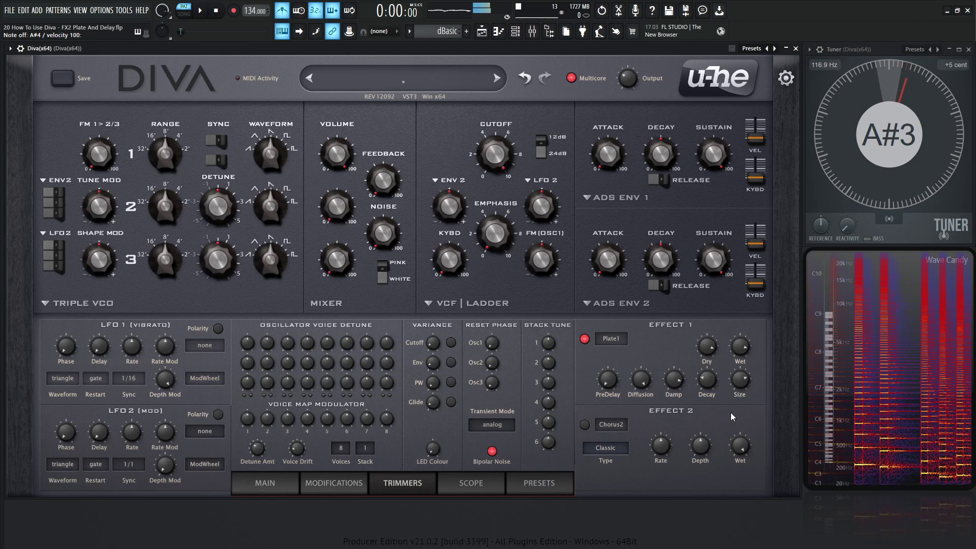
pyautogui.moveTo(735, 398)
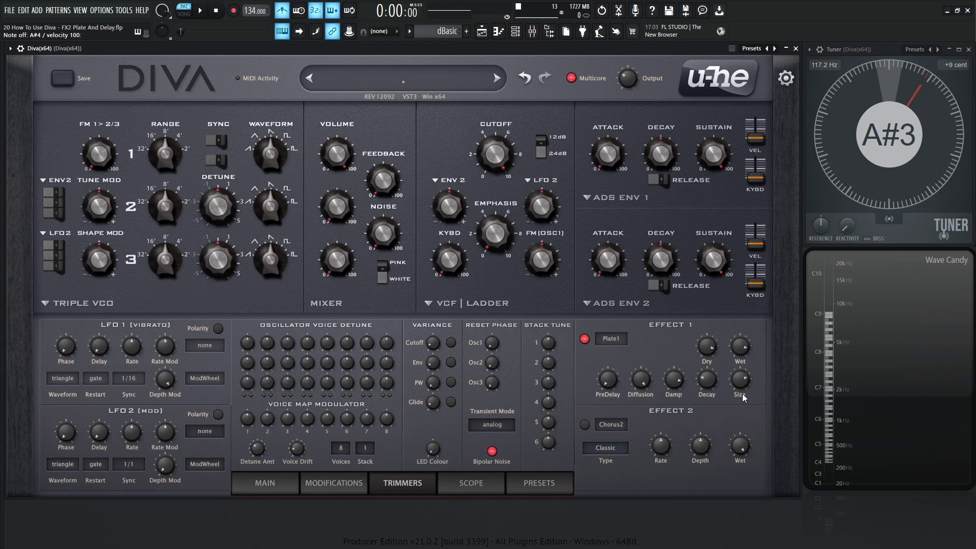
# Step: Enlarge the reverb Size to 200 and play notes to hear it
pyautogui.moveTo(742, 397)
pyautogui.mouseDown()
pyautogui.moveTo(738, 379)
pyautogui.moveTo(751, 384)
pyautogui.mouseUp()
pyautogui.press('2')
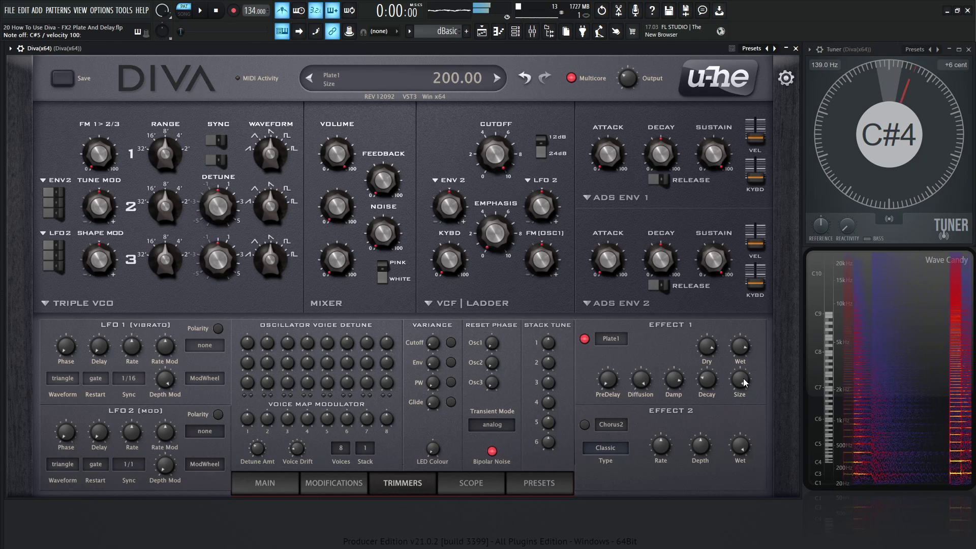
pyautogui.press('j')
# Step: Raise the reverb Decay and Wet (about 95.5), then bypass and re-enable Effect 1 to compare
pyautogui.moveTo(707, 380); pyautogui.dragTo(742, 342)
pyautogui.press('2')
pyautogui.press('d')
pyautogui.press('j')
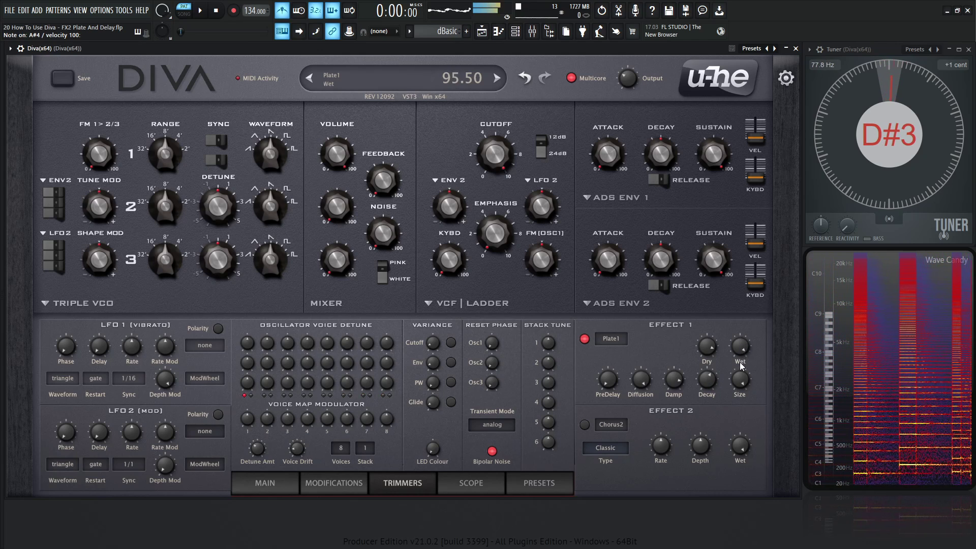
pyautogui.press('7')
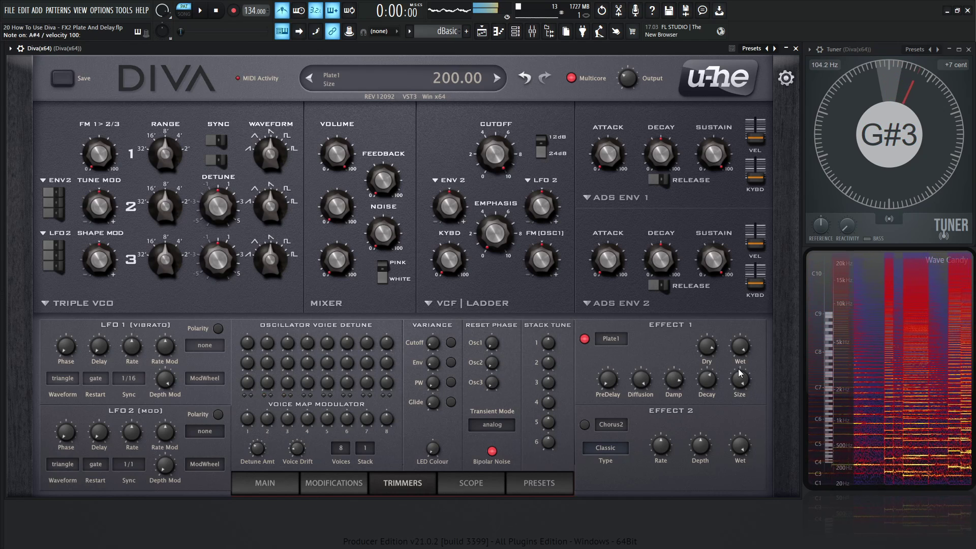
pyautogui.press('6')
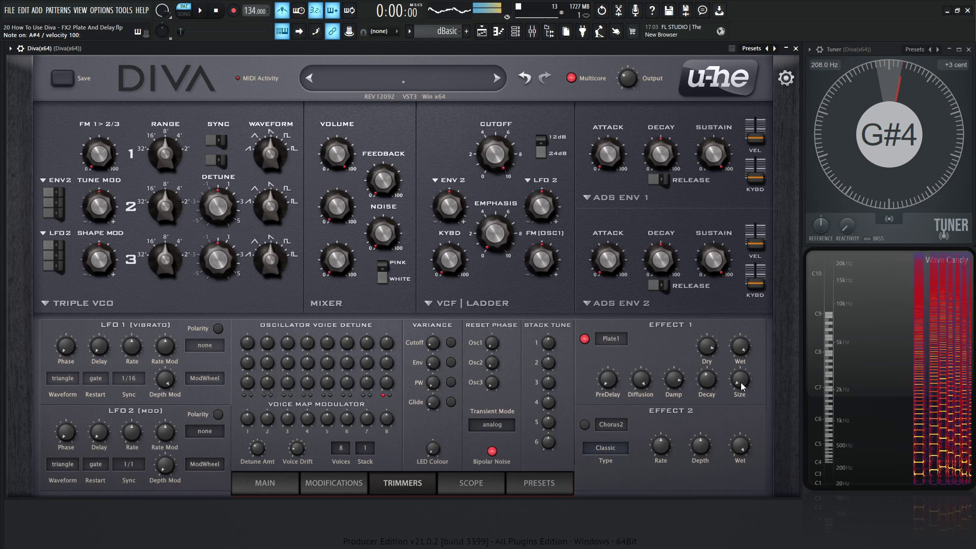
pyautogui.click(584, 339)
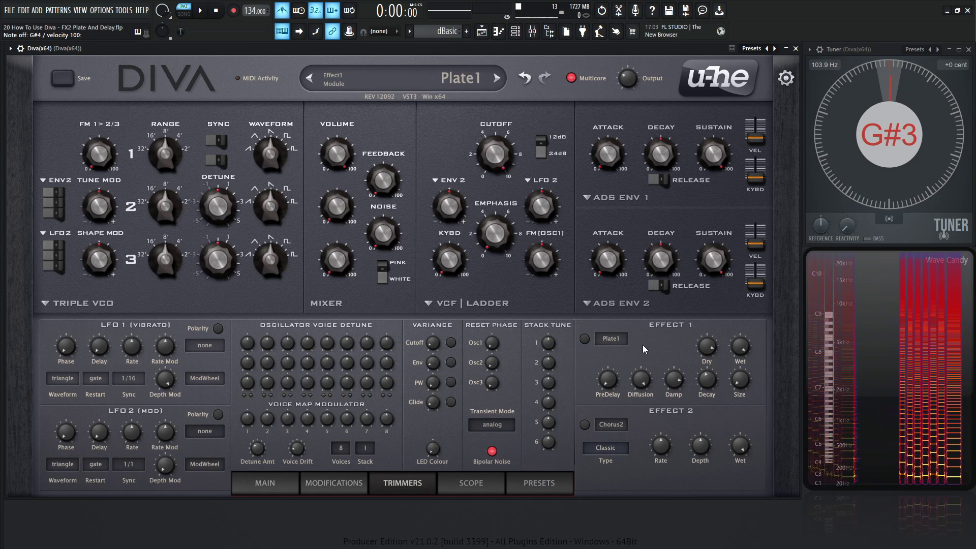
pyautogui.click(584, 339)
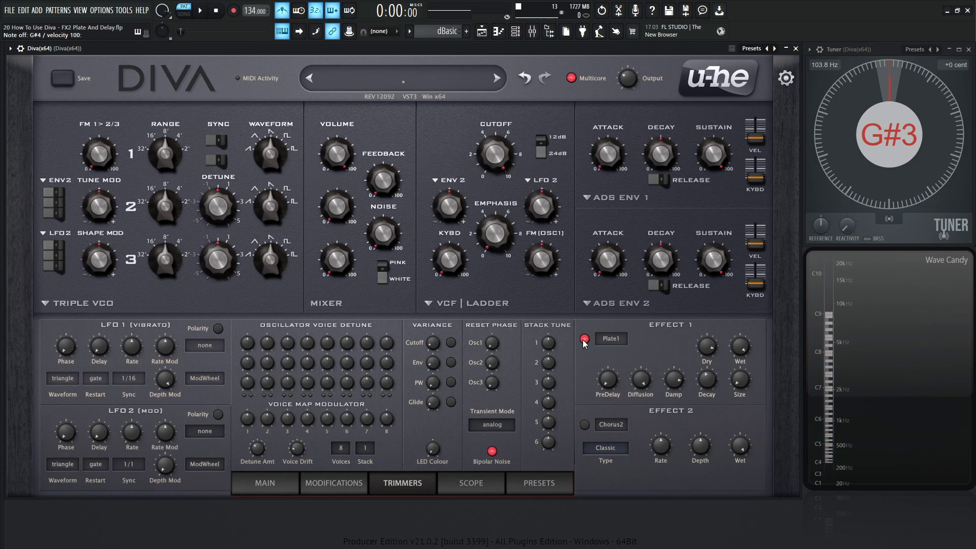
# Step: Switch the Effect 1 module from Plate1 to Delay1
pyautogui.click(610, 339)
pyautogui.click(640, 381)
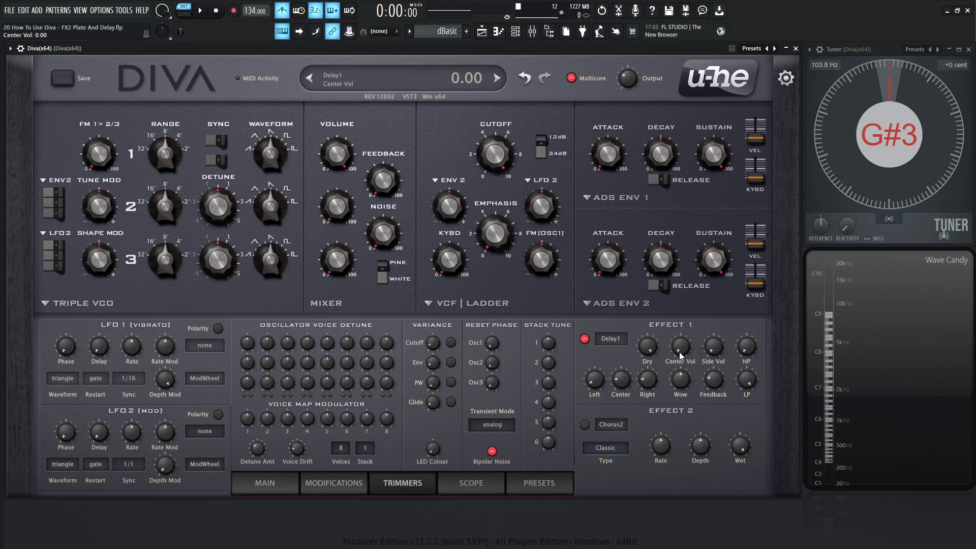
# Step: Raise Delay1's Center Vol to 23 and play C4 notes to hear the echoes
pyautogui.moveTo(679, 352); pyautogui.dragTo(679, 328)
pyautogui.press('z')
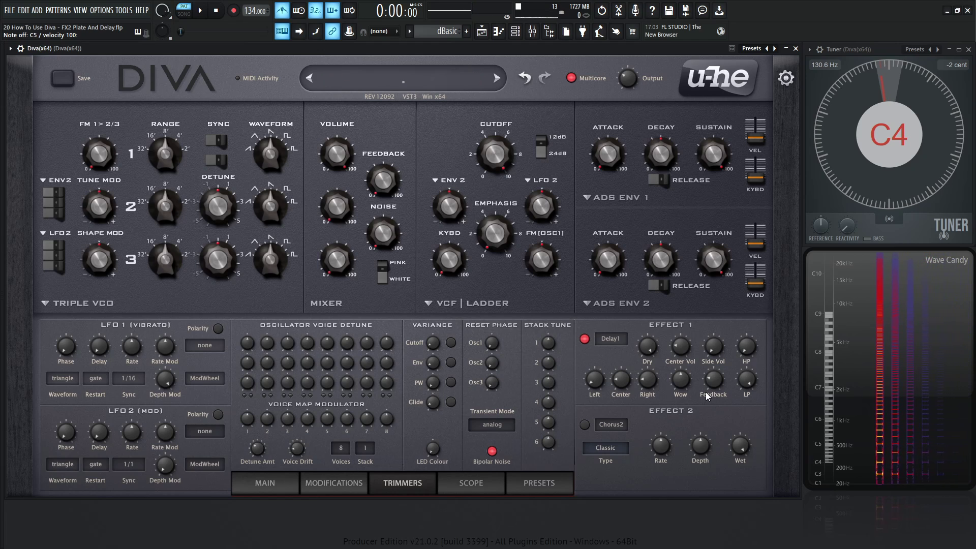
pyautogui.press('z')
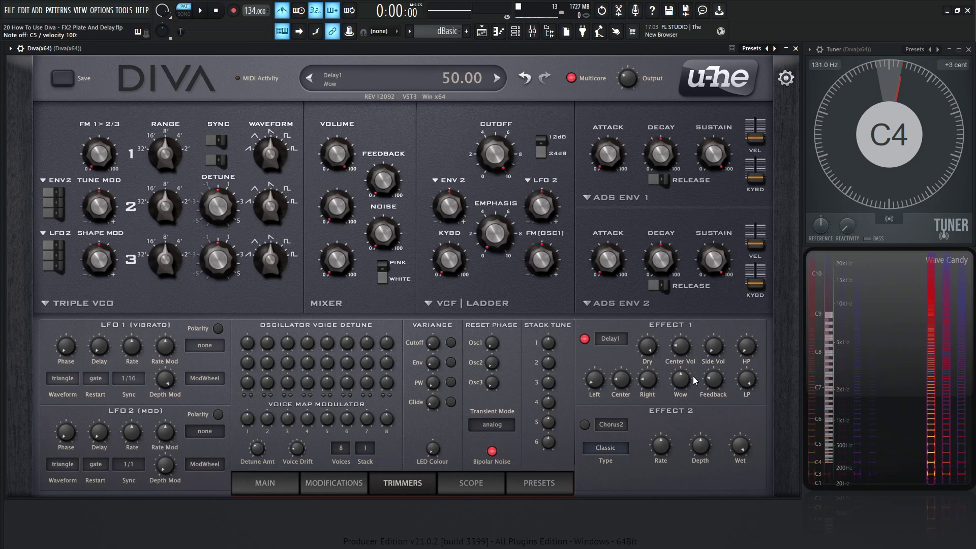
pyautogui.press('z')
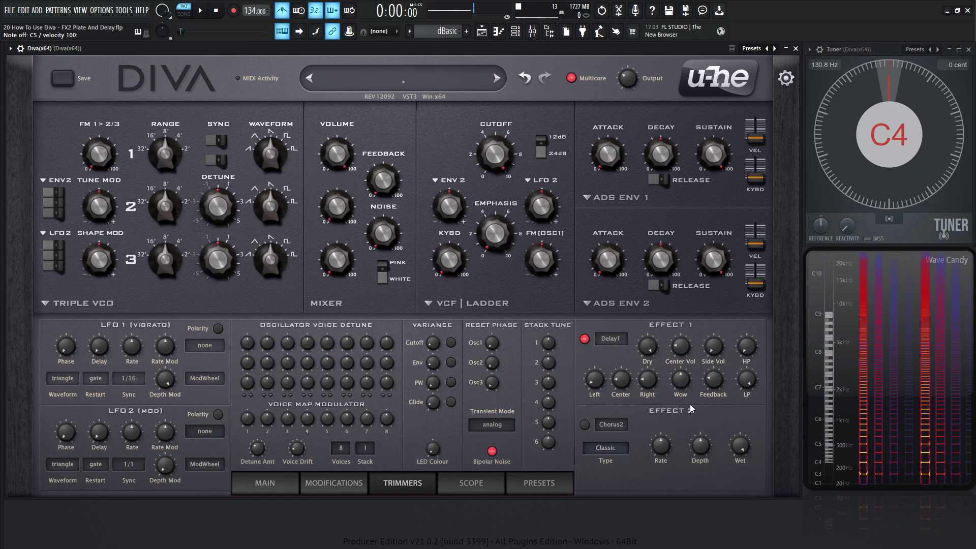
pyautogui.press('z')
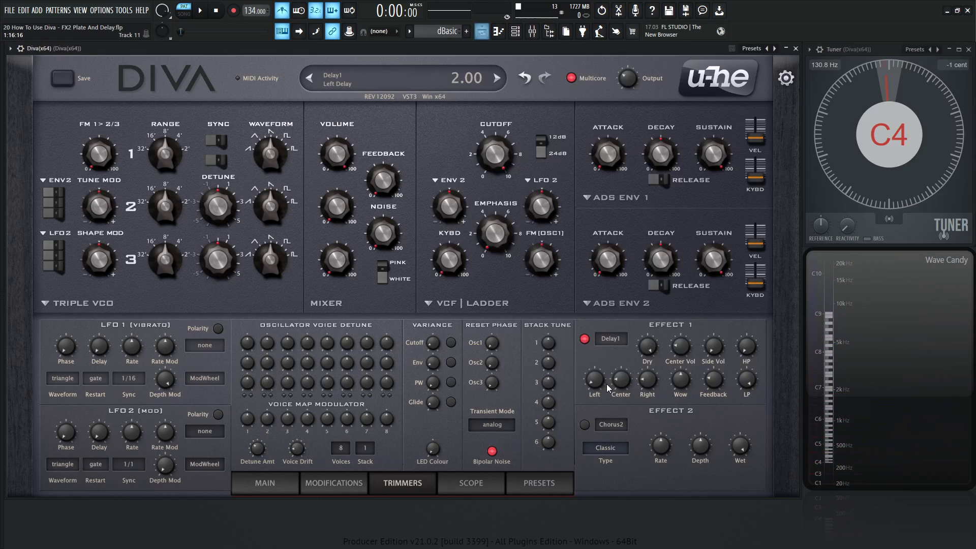
# Step: Toggle the Channel rack with F6 and start the pattern playing through Diva's delay
pyautogui.press('F6')
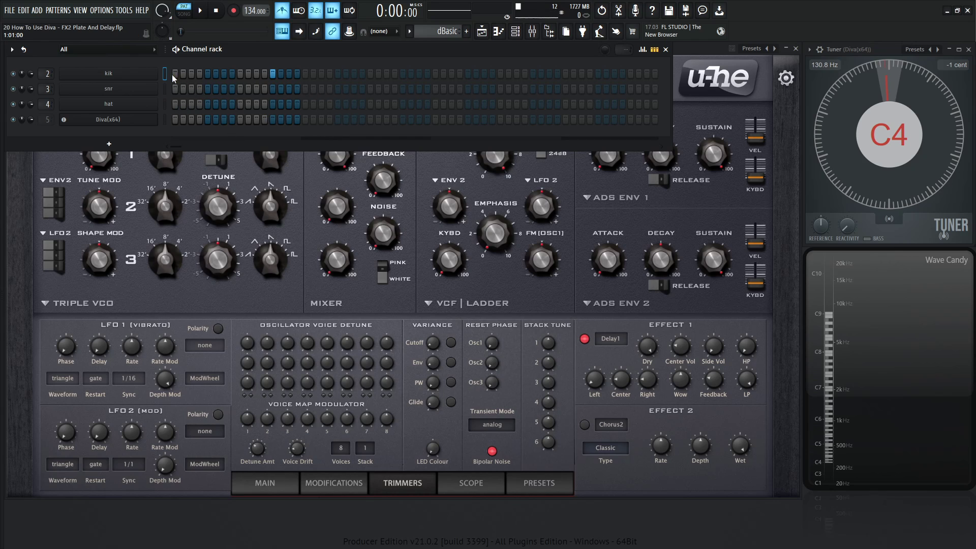
pyautogui.press('space')
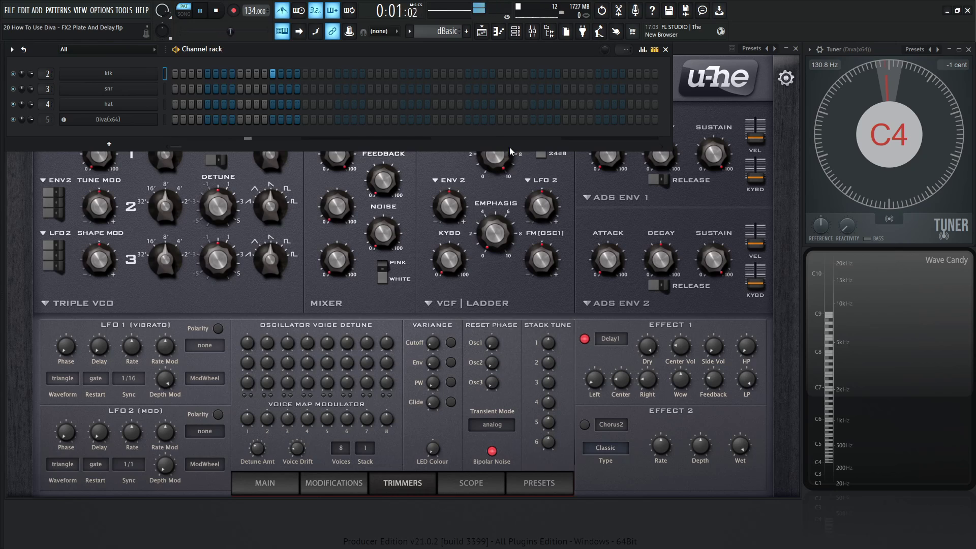
pyautogui.press('F6')
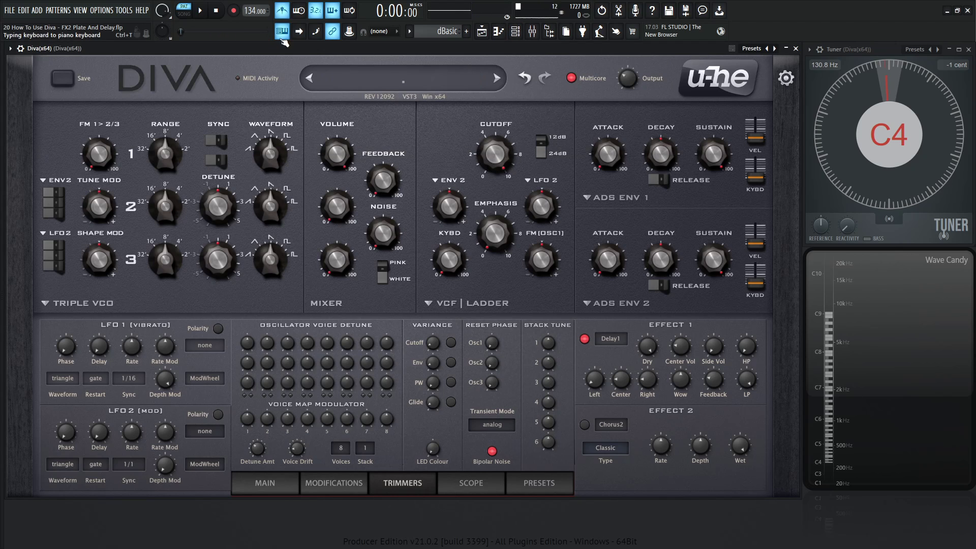
pyautogui.press('space')
pyautogui.press('F6')
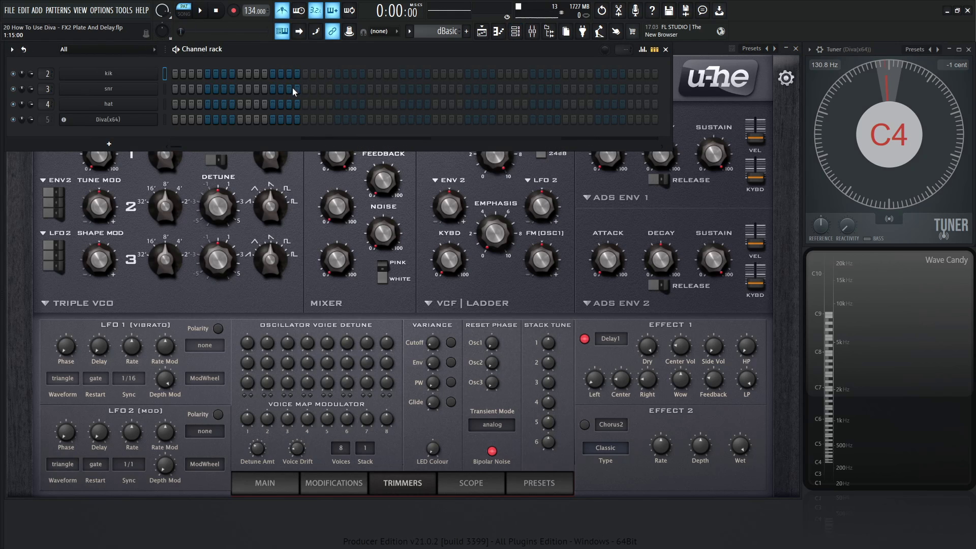
pyautogui.press('F6')
pyautogui.press('space')
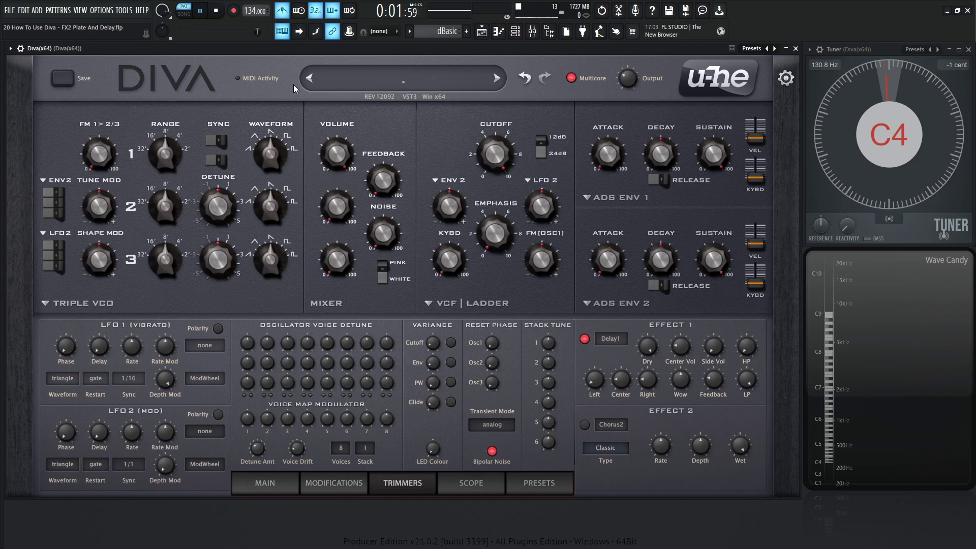
# Step: Set the Delay1 center volume near 50 and the feedback to 51.50
pyautogui.press('space')
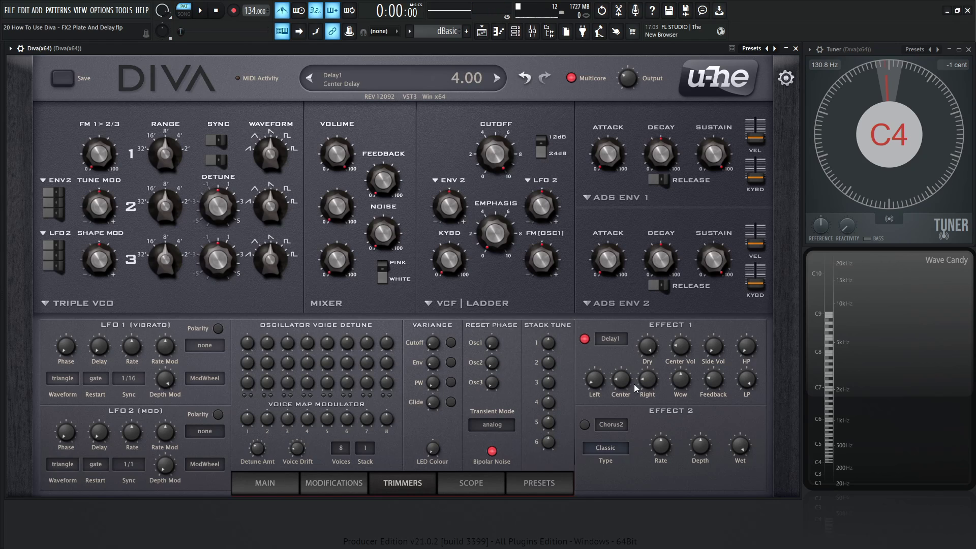
pyautogui.moveTo(680, 346); pyautogui.dragTo(684, 326)
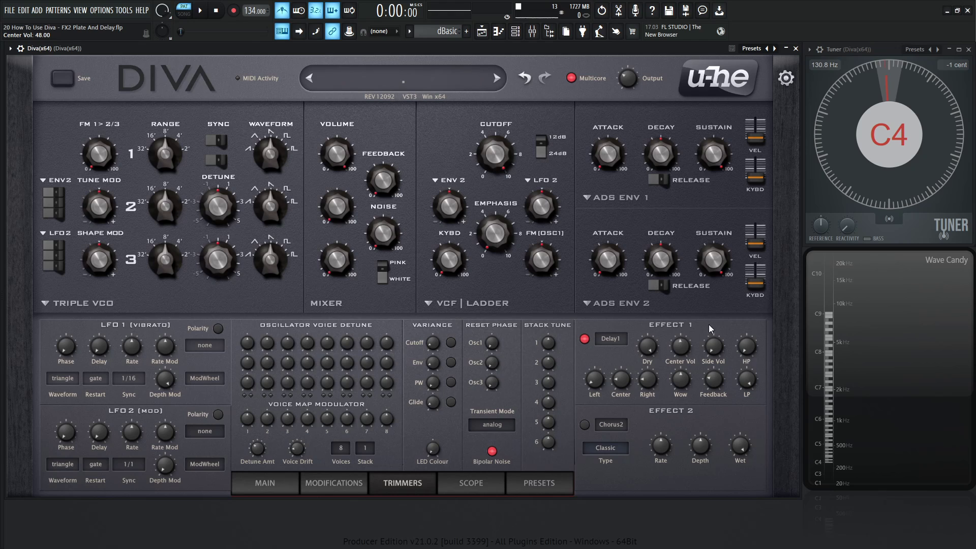
pyautogui.moveTo(716, 355); pyautogui.dragTo(717, 352)
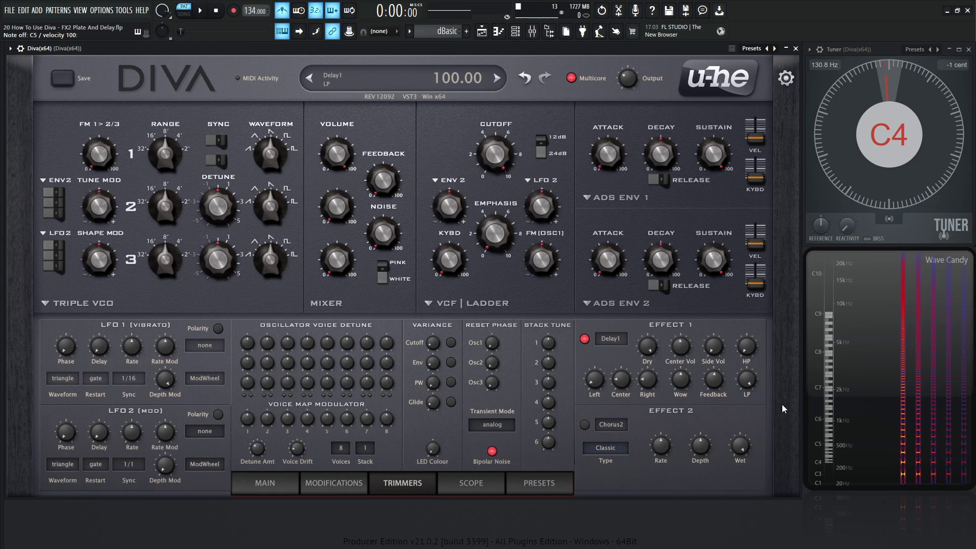
# Step: Drop the Delay1 center delay to 1.00 and play the arpeggio through it
pyautogui.moveTo(621, 382)
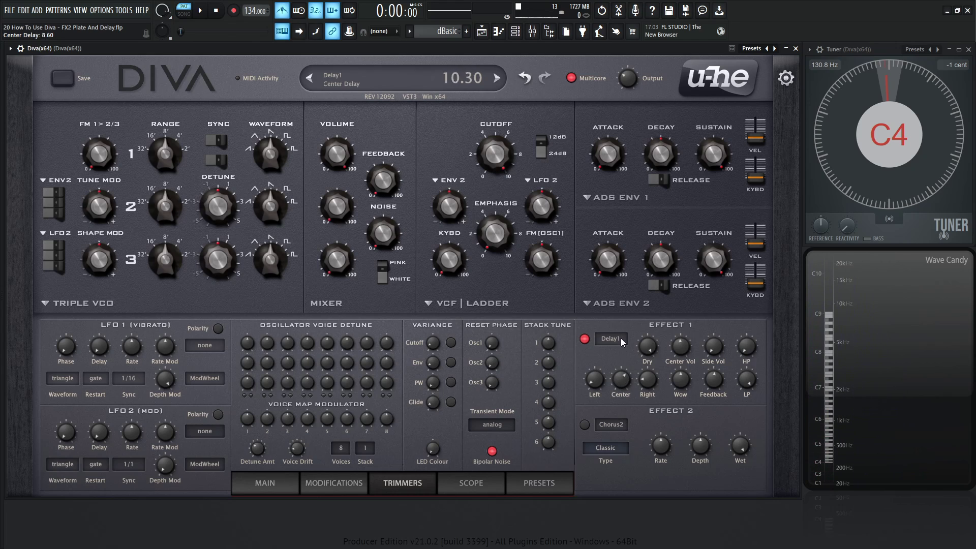
pyautogui.moveTo(623, 333); pyautogui.dragTo(617, 448)
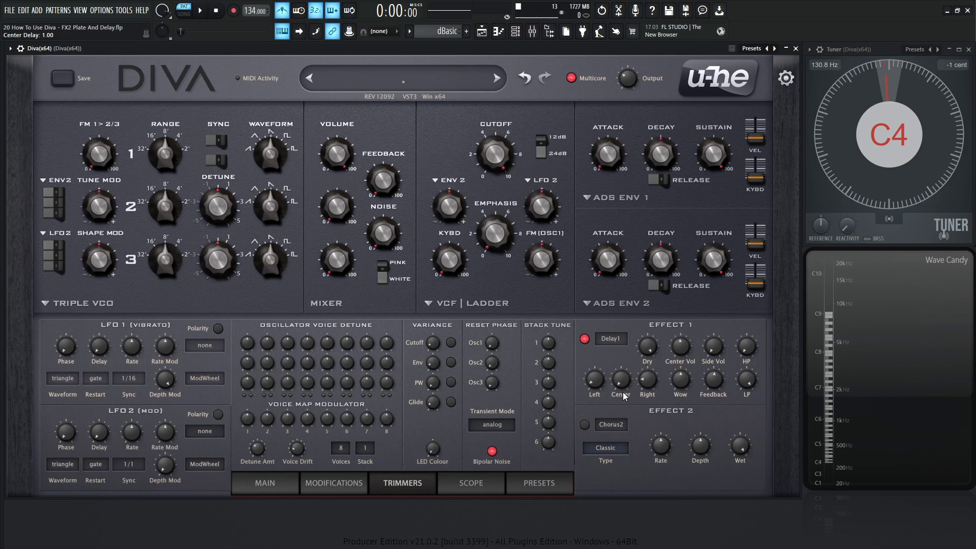
pyautogui.moveTo(626, 392)
pyautogui.click(623, 382)
pyautogui.moveTo(684, 387)
pyautogui.press('space')
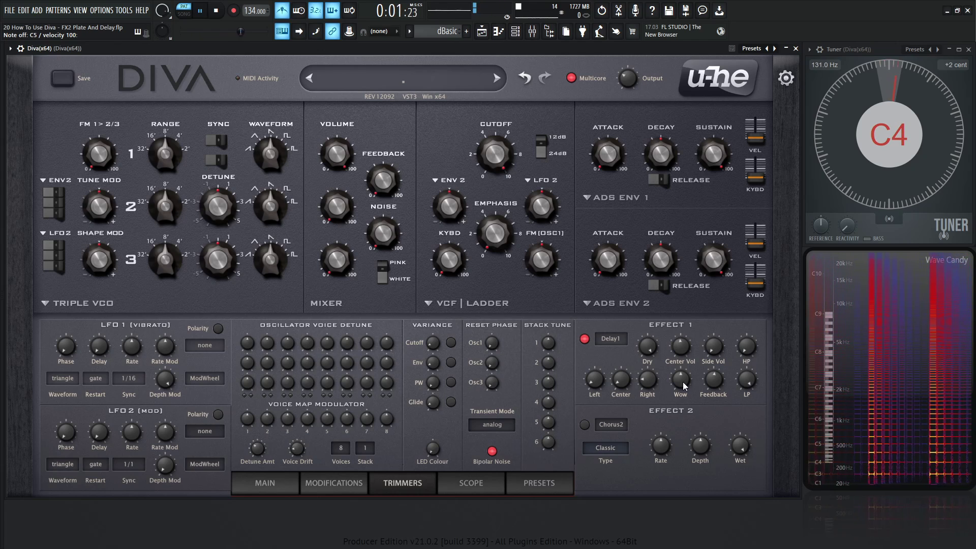
# Step: Lengthen the center delay to about 4 and audition the arpeggio
pyautogui.press('space')
pyautogui.moveTo(621, 378); pyautogui.dragTo(620, 369)
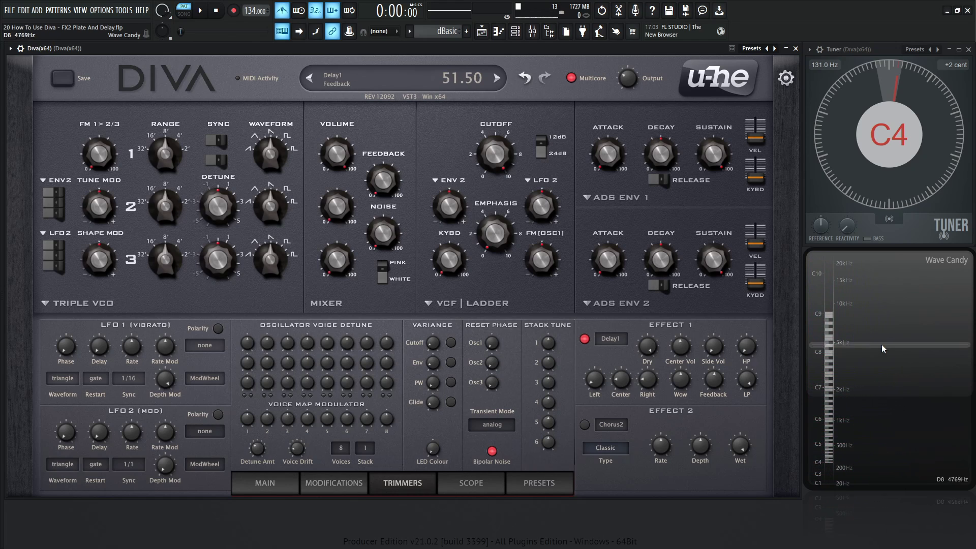
pyautogui.press('space')
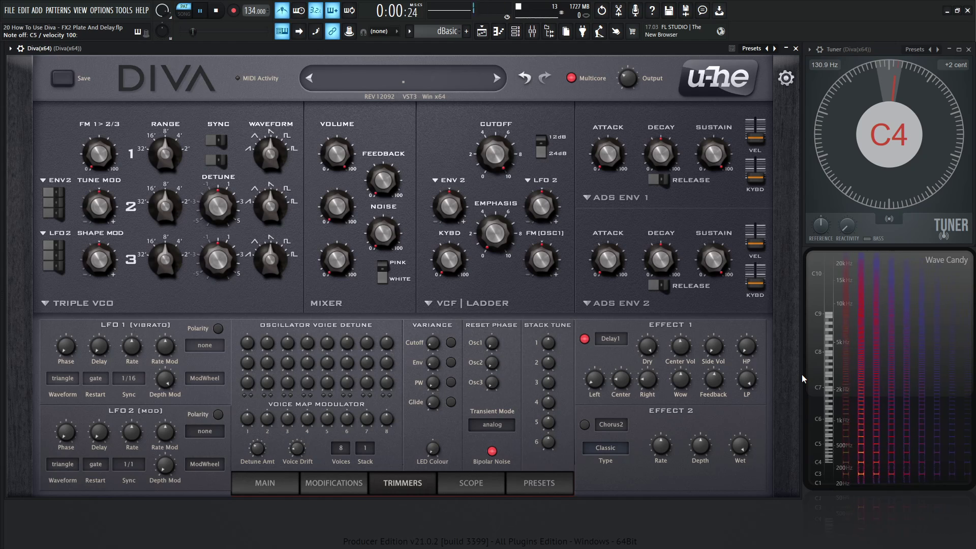
pyautogui.press('space')
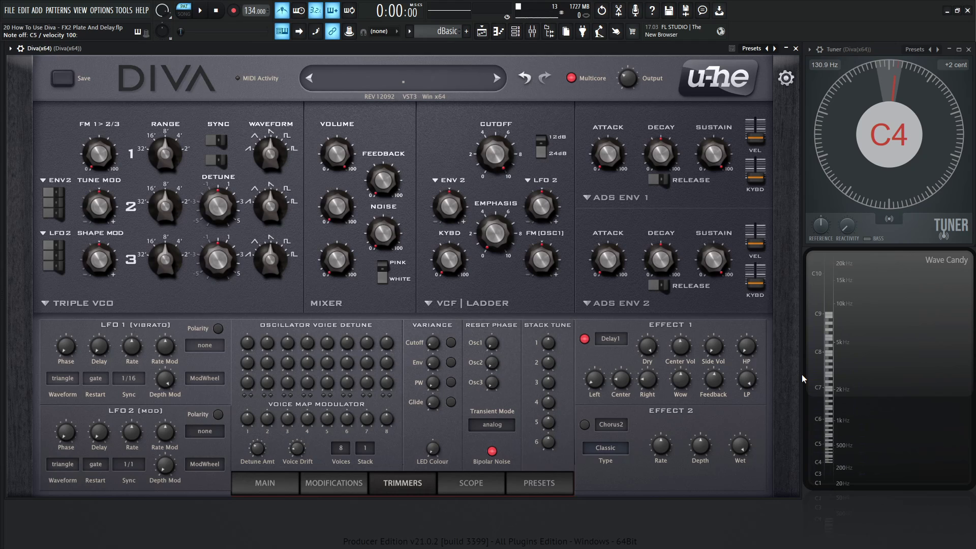
pyautogui.press('space')
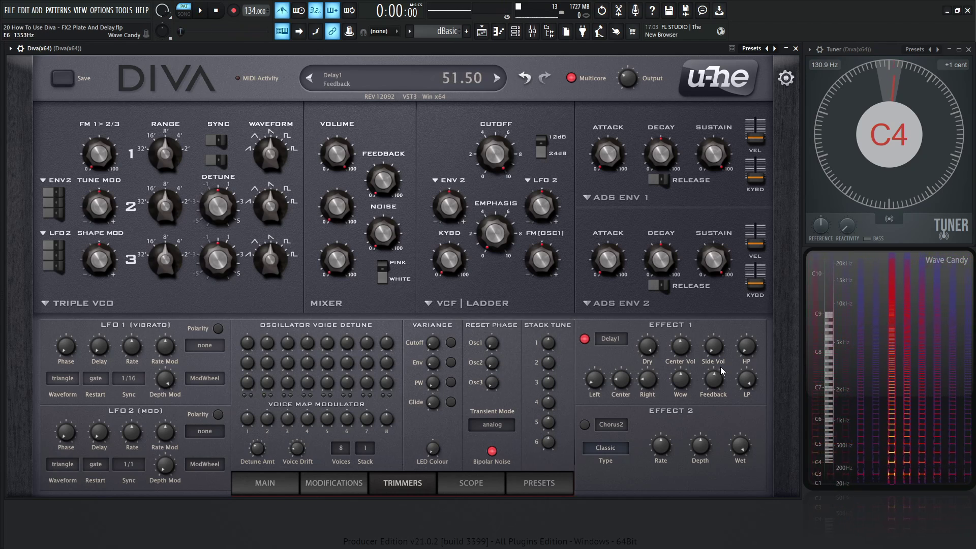
pyautogui.press('space')
# Step: Lengthen the center delay to about 7.4, then to 16.00, auditioning the arpeggio
pyautogui.moveTo(622, 379); pyautogui.dragTo(626, 359)
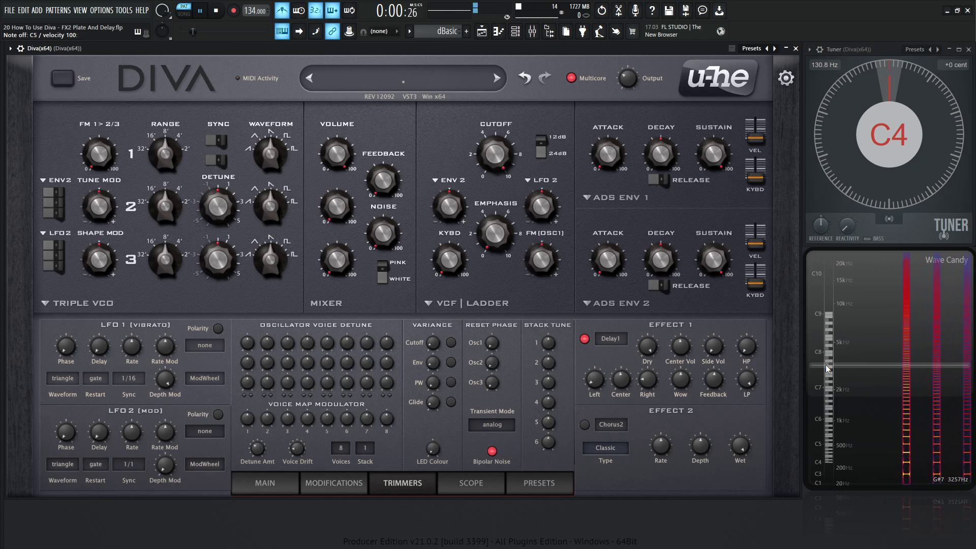
pyautogui.press('space')
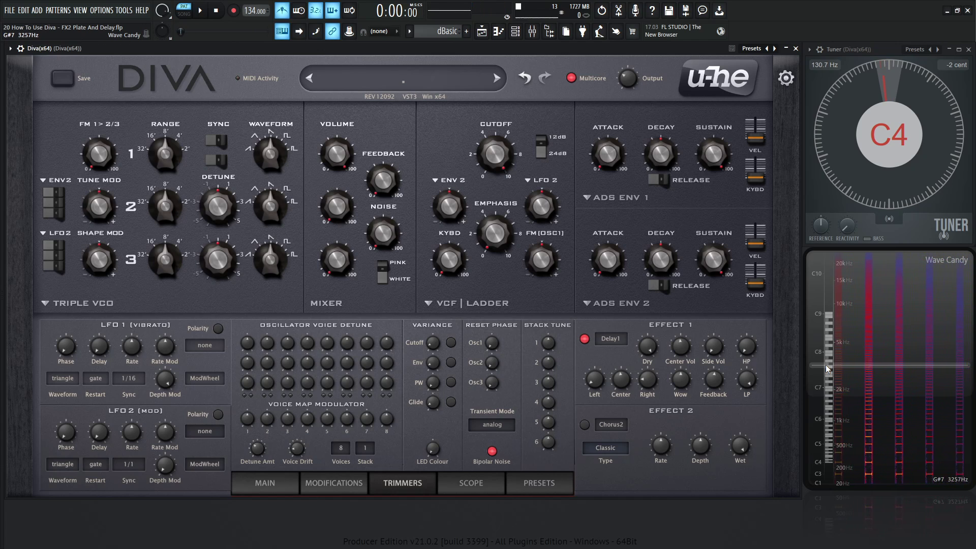
pyautogui.moveTo(620, 378); pyautogui.dragTo(632, 328)
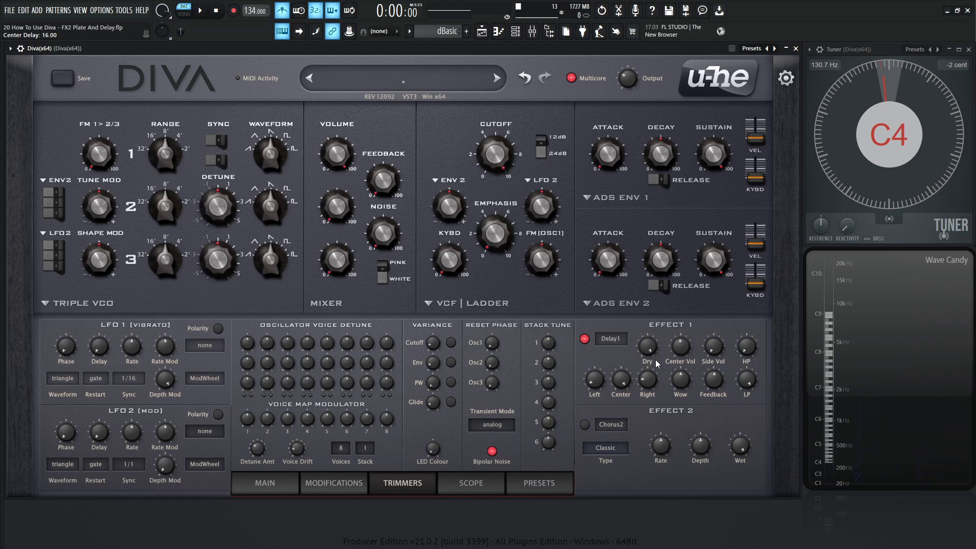
pyautogui.press('space')
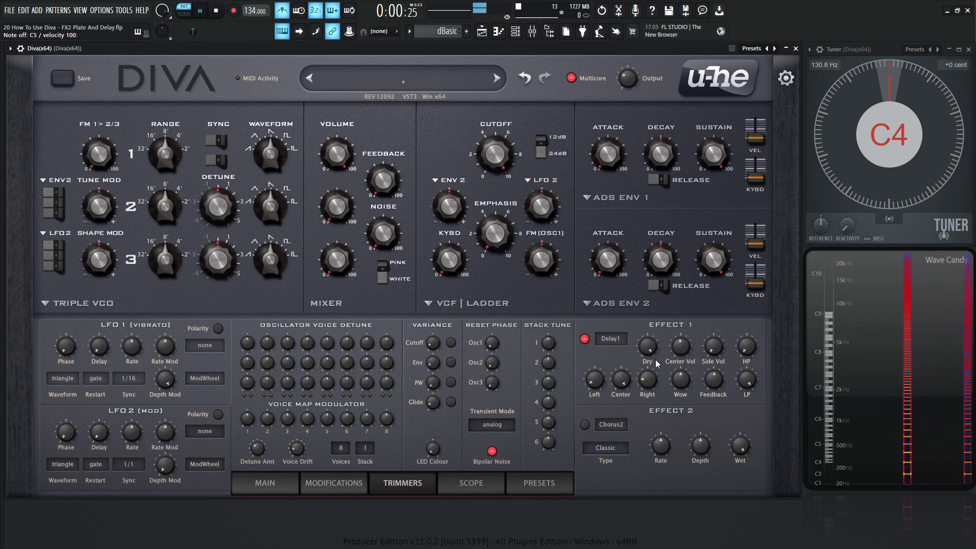
pyautogui.press('space')
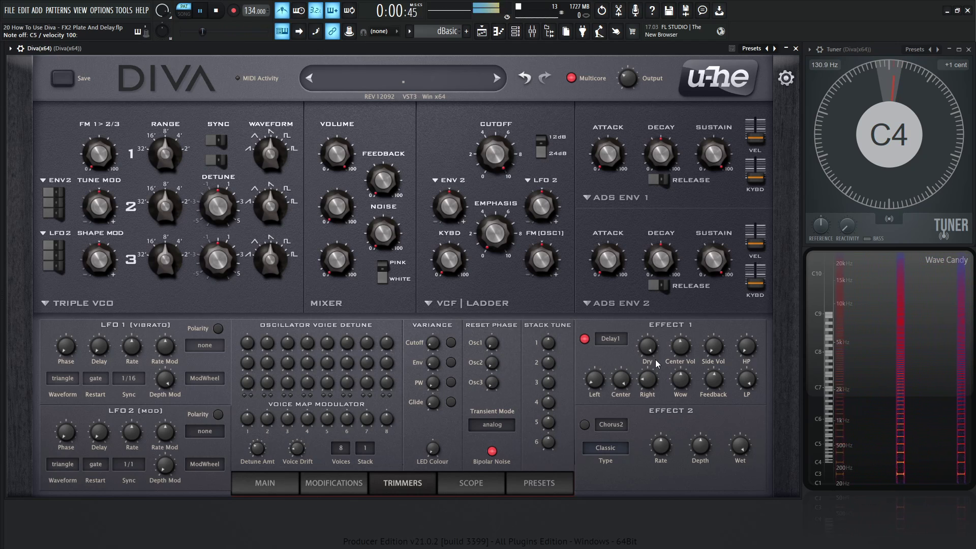
# Step: Shorten the center delay back to 4.00 and save the project
pyautogui.click(623, 375)
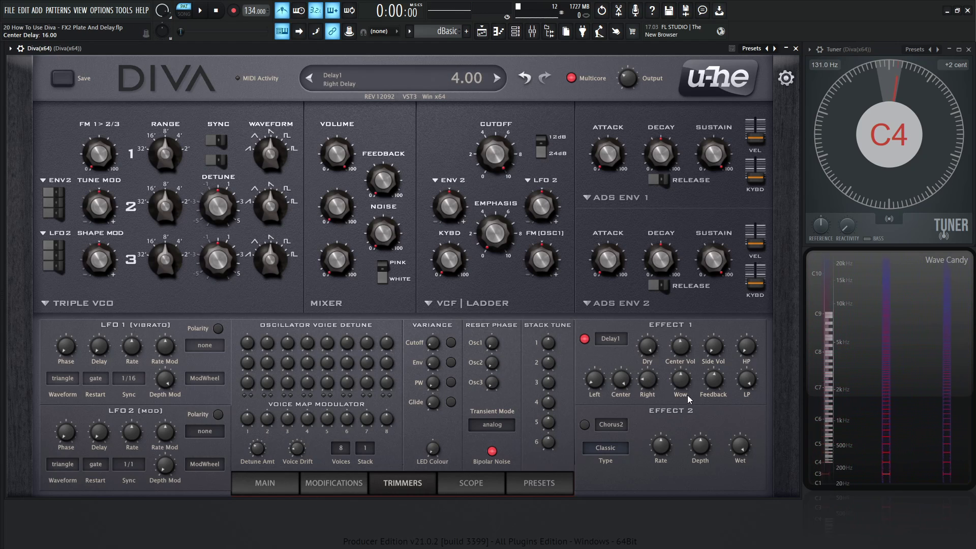
pyautogui.moveTo(712, 383)
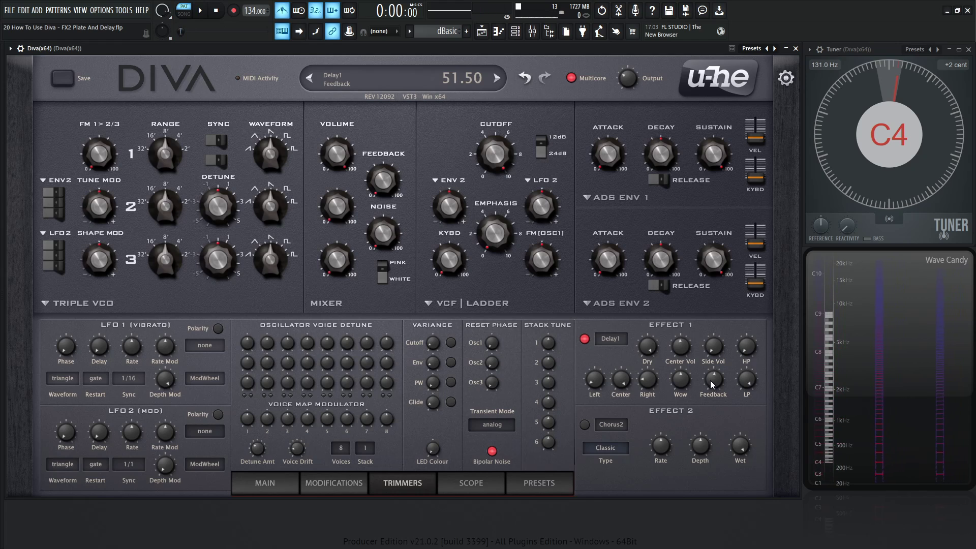
pyautogui.moveTo(619, 376)
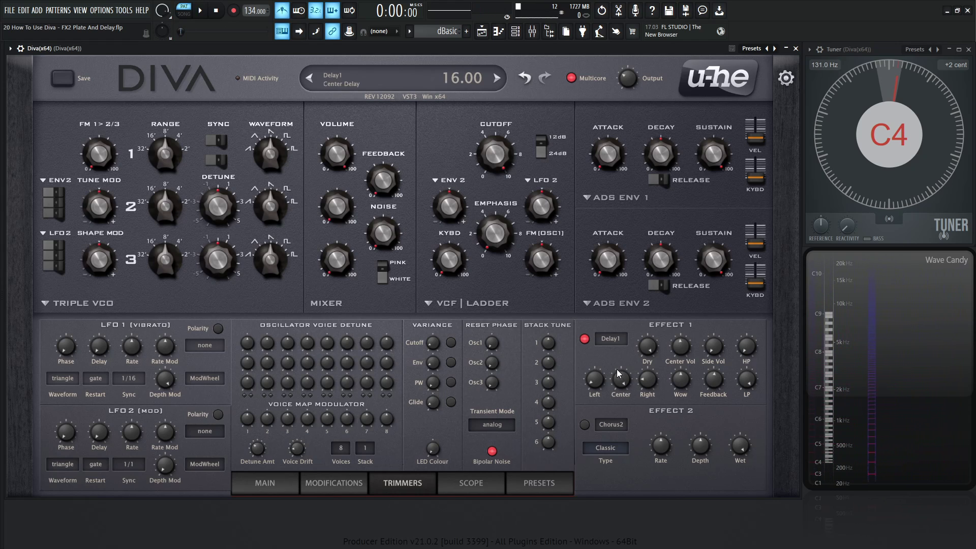
pyautogui.moveTo(620, 376); pyautogui.dragTo(623, 399)
pyautogui.moveTo(601, 392)
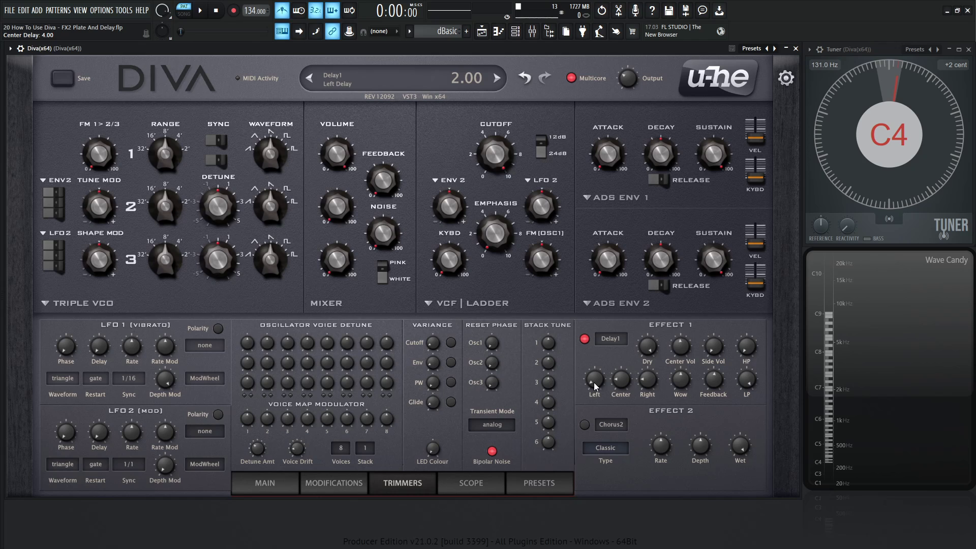
pyautogui.hotkey('ctrl', 's')
# Step: Set right delay to 2.00, side volume to about 29.5 and center volume to 64.50
pyautogui.moveTo(648, 382); pyautogui.dragTo(648, 395)
pyautogui.moveTo(716, 349); pyautogui.dragTo(709, 309)
pyautogui.press('space')
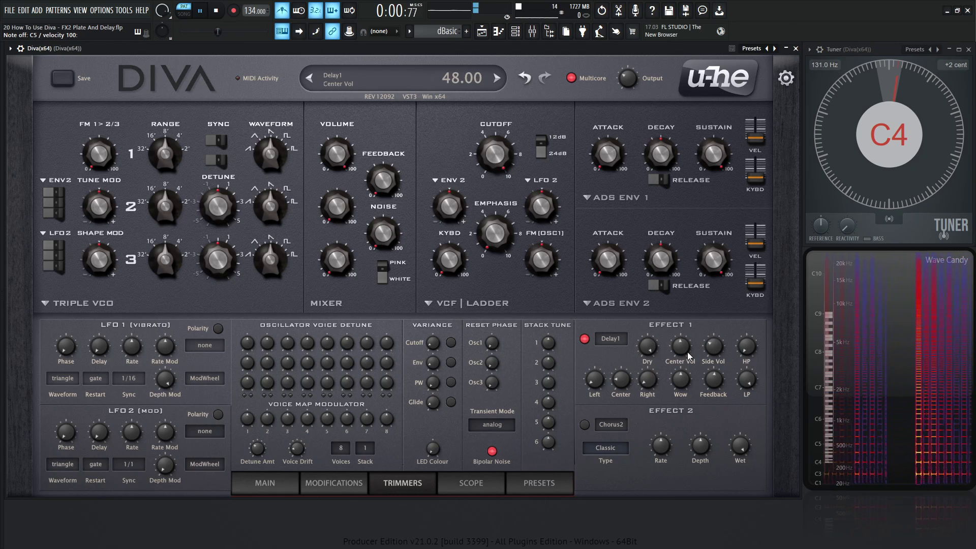
pyautogui.moveTo(684, 353); pyautogui.dragTo(687, 332)
pyautogui.press('space')
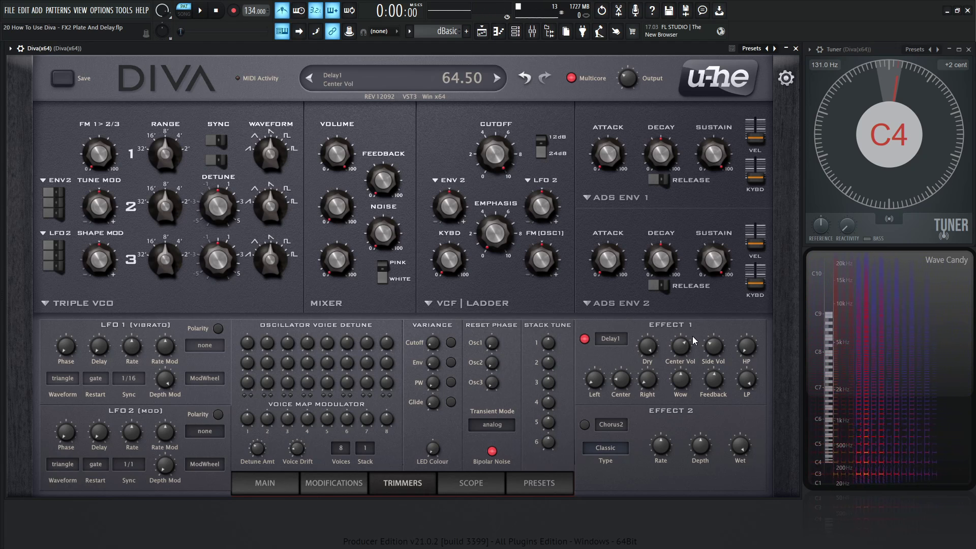
# Step: Play C5, A#5 and C6 notes while easing the side volume down to about 22.50
pyautogui.press('z')
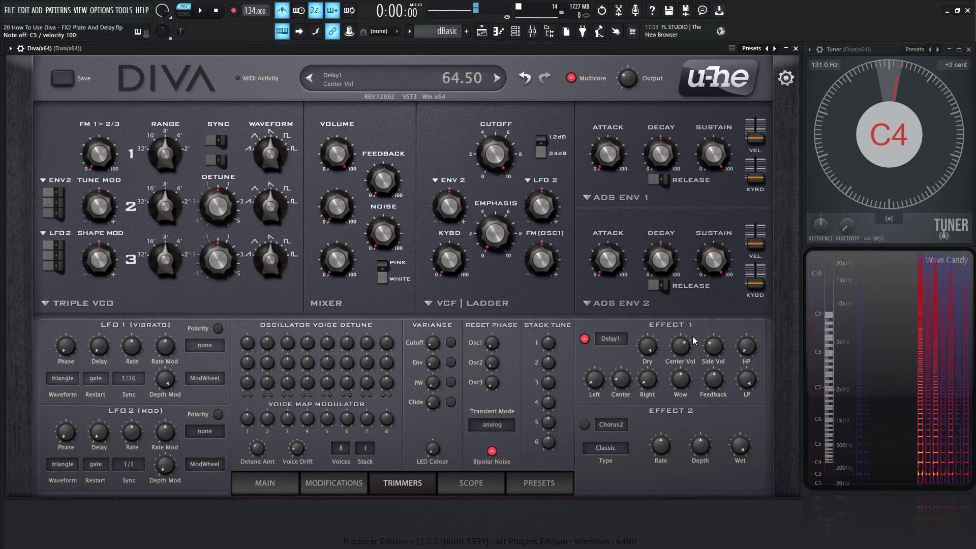
pyautogui.press('j')
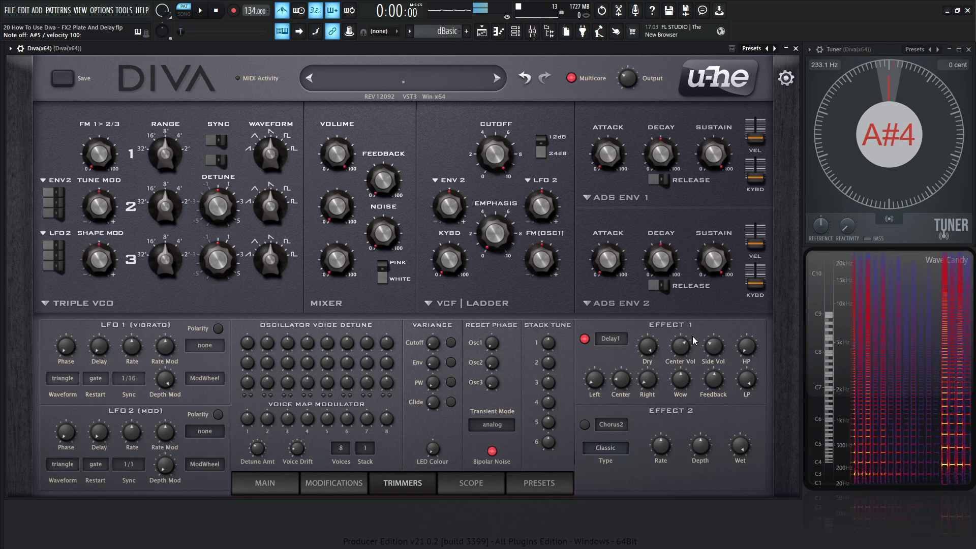
pyautogui.moveTo(712, 347)
pyautogui.mouseDown()
pyautogui.moveTo(711, 361)
pyautogui.moveTo(714, 348)
pyautogui.mouseUp()
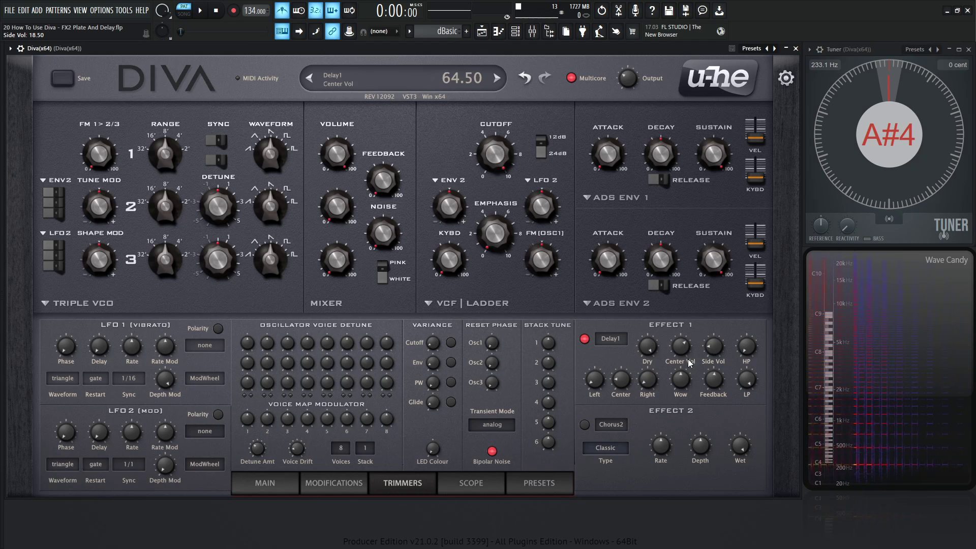
pyautogui.press('q')
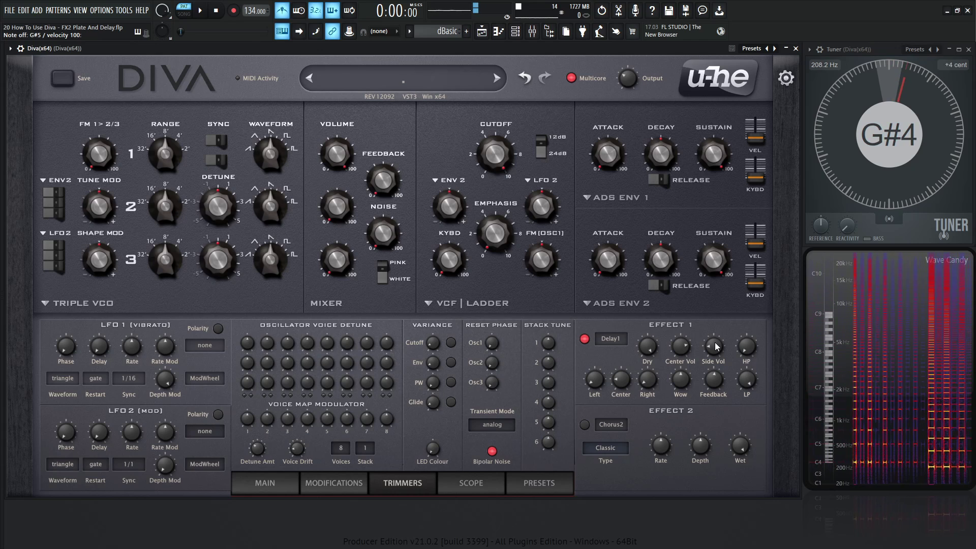
# Step: Lengthen the Delay1 right delay toward 6.00, reaching 5.10
pyautogui.scroll(1, 649, 387)
pyautogui.scroll(-1, 649, 386)
pyautogui.scroll(1, 649, 386)
pyautogui.scroll(-1, 650, 385)
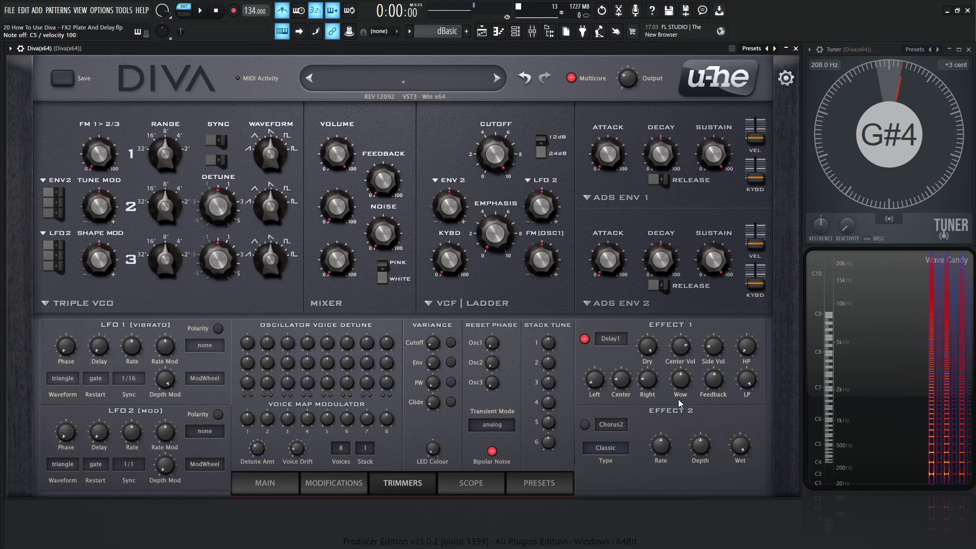
pyautogui.moveTo(651, 382); pyautogui.dragTo(653, 376)
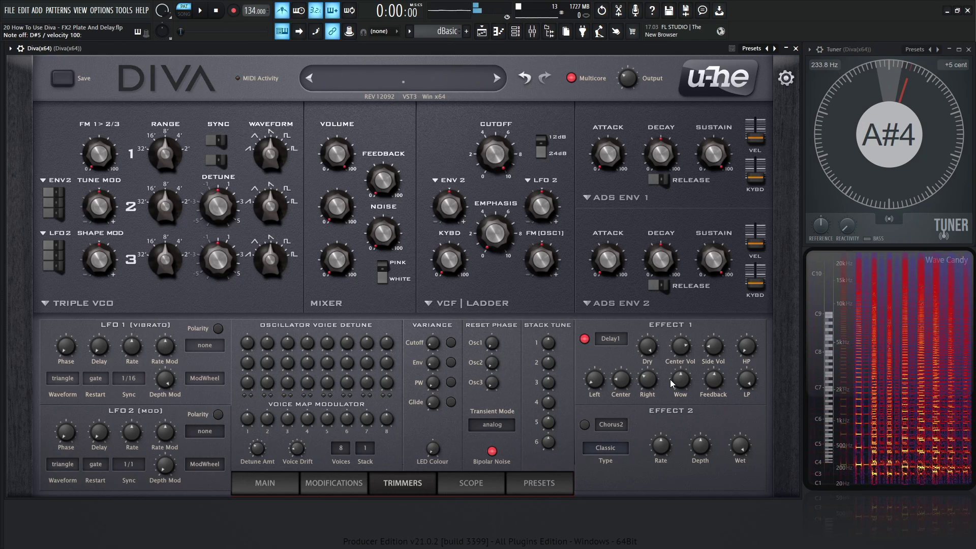
# Step: Lower Diva's filter cutoff
pyautogui.moveTo(703, 379)
pyautogui.moveTo(498, 163)
pyautogui.moveTo(498, 164); pyautogui.dragTo(499, 182)
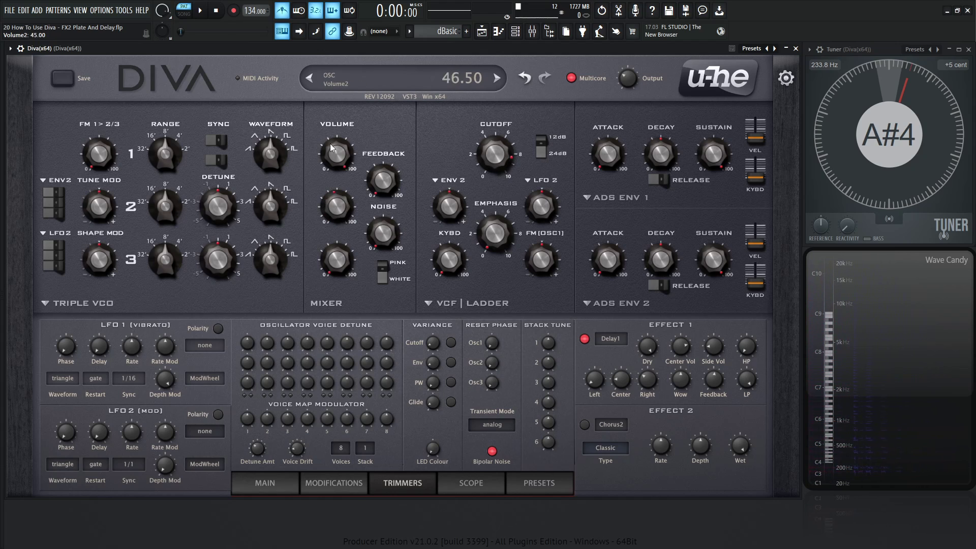
# Step: Switch Envelope 1 to analogue with zero sustain and lower the delay low-pass to 73.50
pyautogui.click(616, 197)
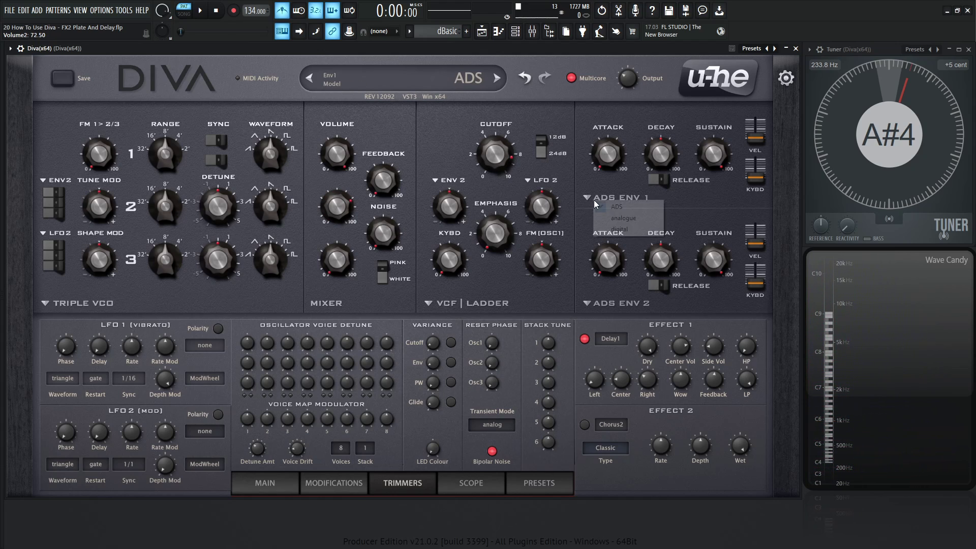
pyautogui.click(627, 221)
pyautogui.moveTo(655, 123); pyautogui.dragTo(654, 174)
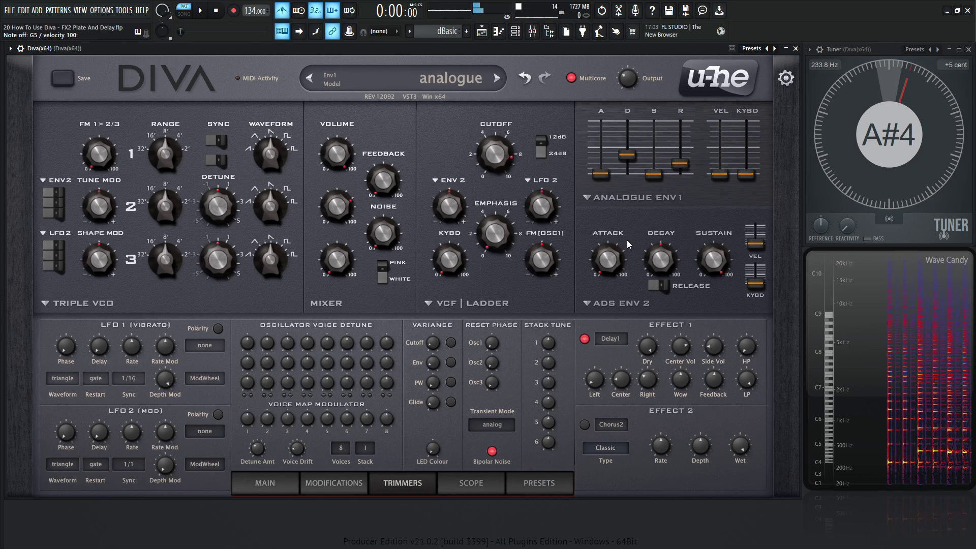
pyautogui.moveTo(751, 385); pyautogui.dragTo(747, 413)
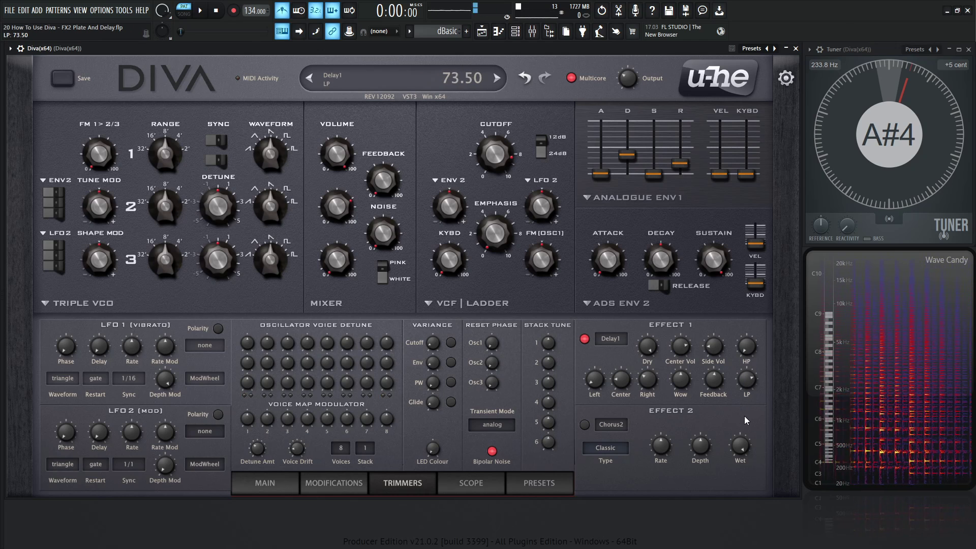
# Step: Turn the arpeggiator on and replace the Effect 2 chorus with Plate2 reverb
pyautogui.click(265, 483)
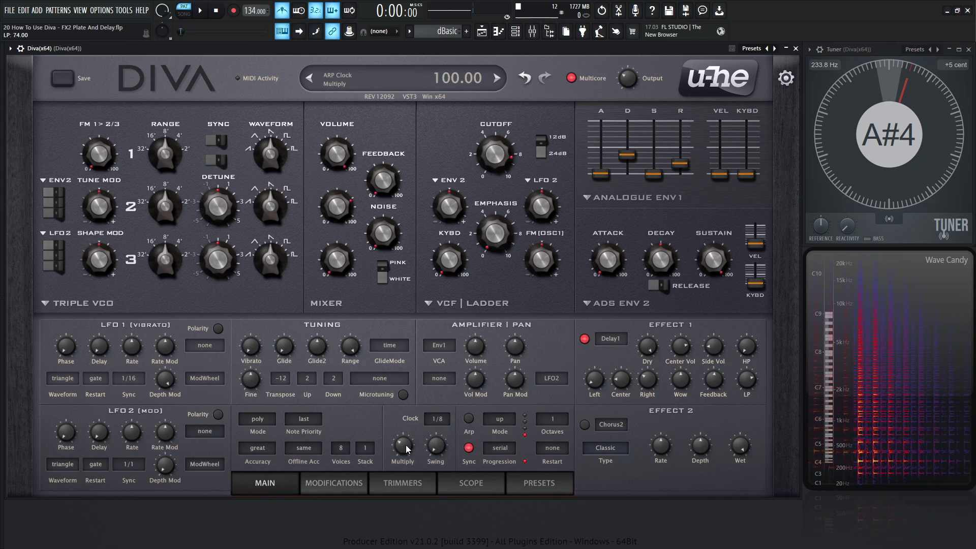
pyautogui.click(468, 418)
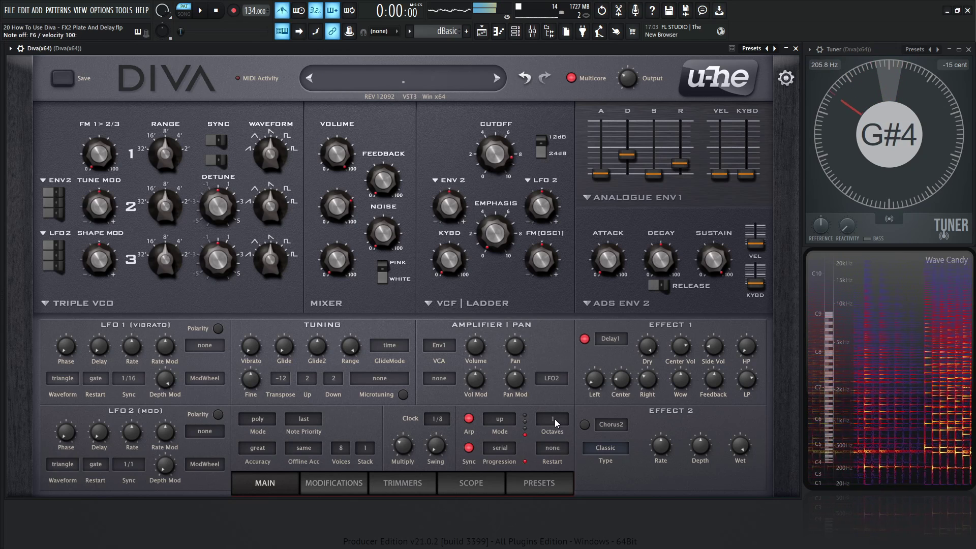
pyautogui.click(614, 424)
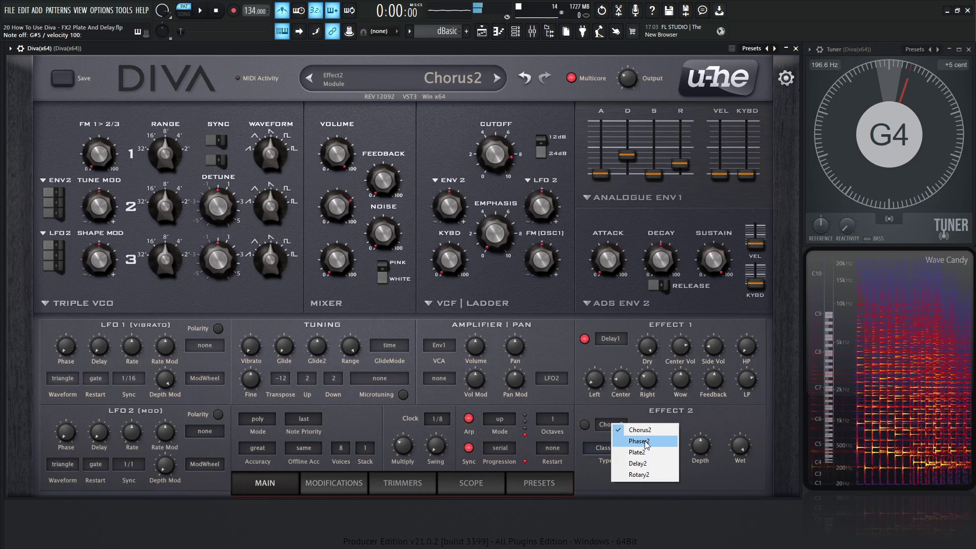
pyautogui.click(641, 441)
pyautogui.click(613, 420)
pyautogui.click(652, 452)
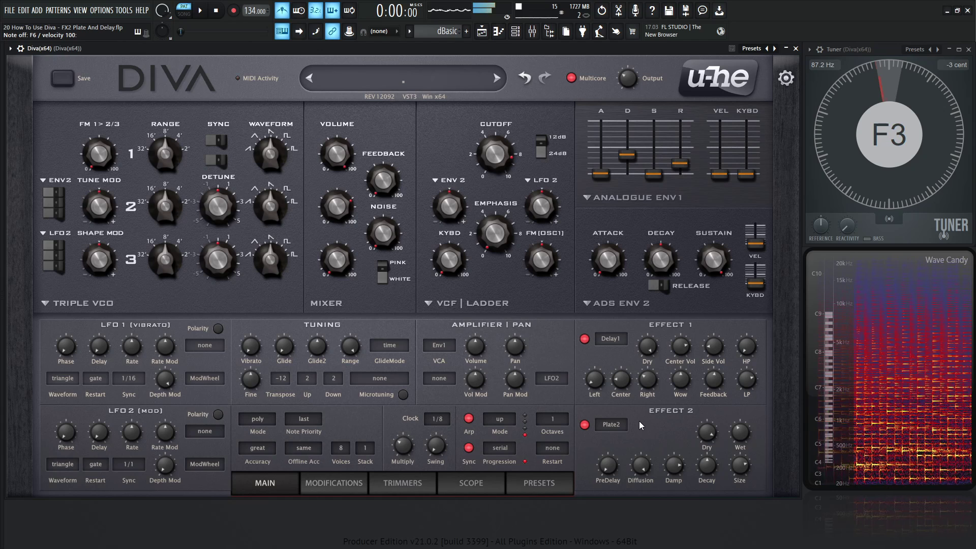
# Step: Lower cutoff to about 119, delay centre volume to 51.5, and set arp Octaves to 2
pyautogui.moveTo(500, 178)
pyautogui.moveTo(499, 176); pyautogui.dragTo(499, 189)
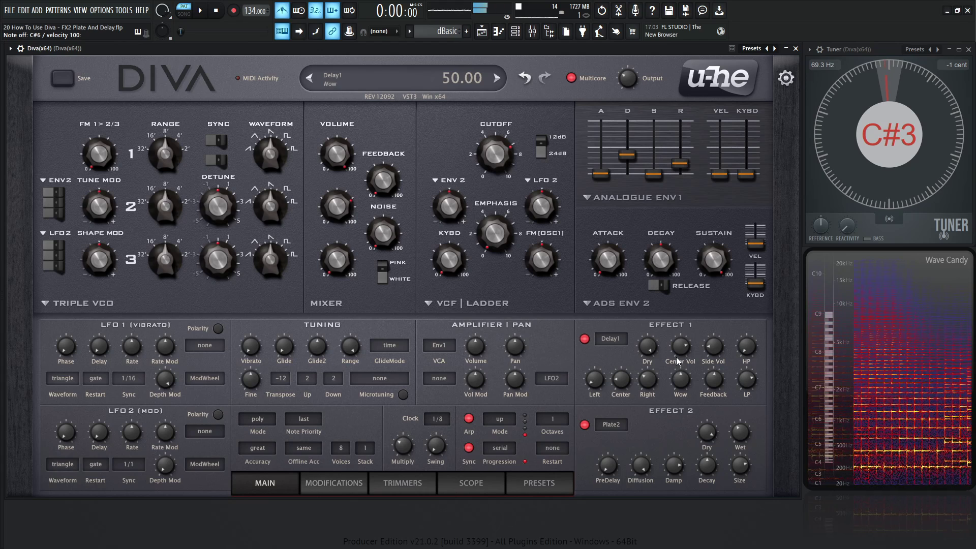
pyautogui.moveTo(684, 350); pyautogui.dragTo(684, 385)
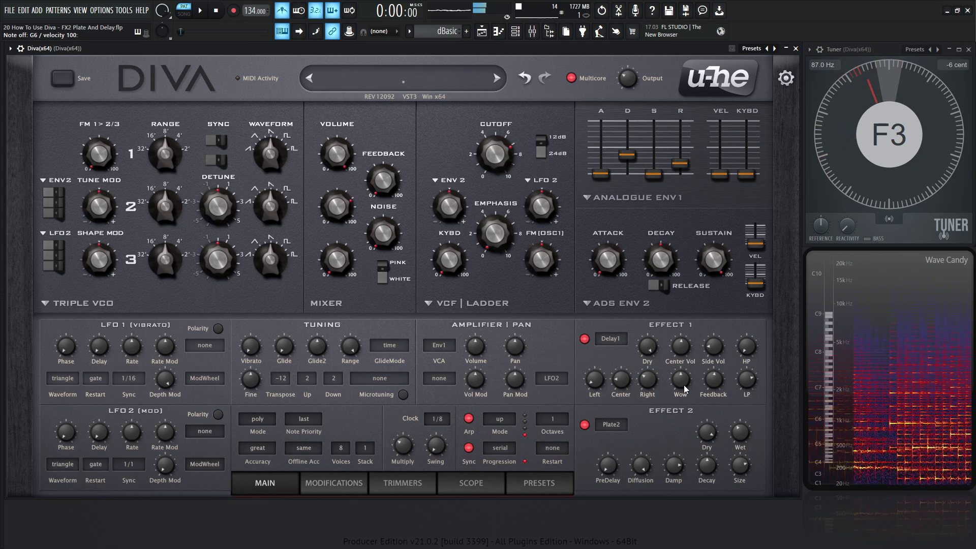
pyautogui.scroll(1, 553, 422)
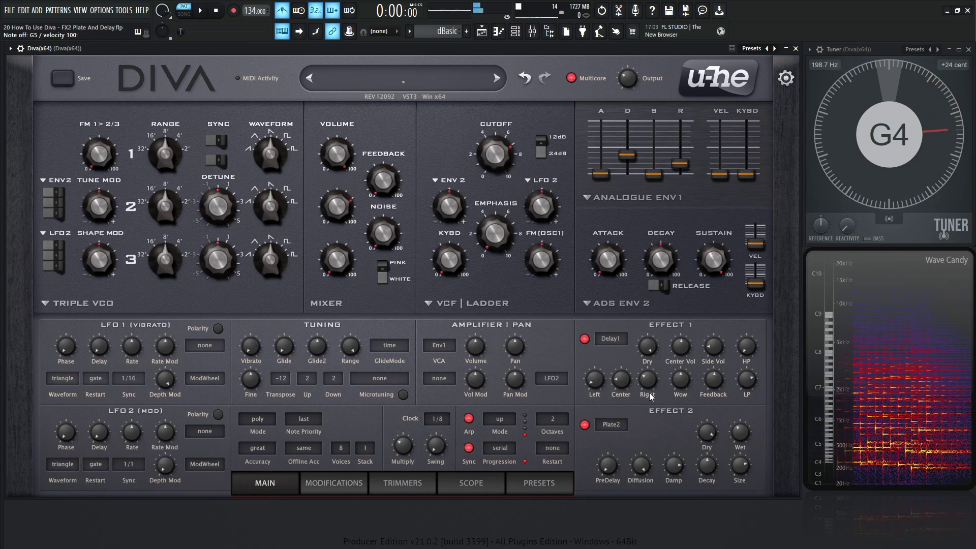
# Step: Switch off Plate2 and set the delay's Dry to 0 to hear the echoes alone
pyautogui.click(585, 425)
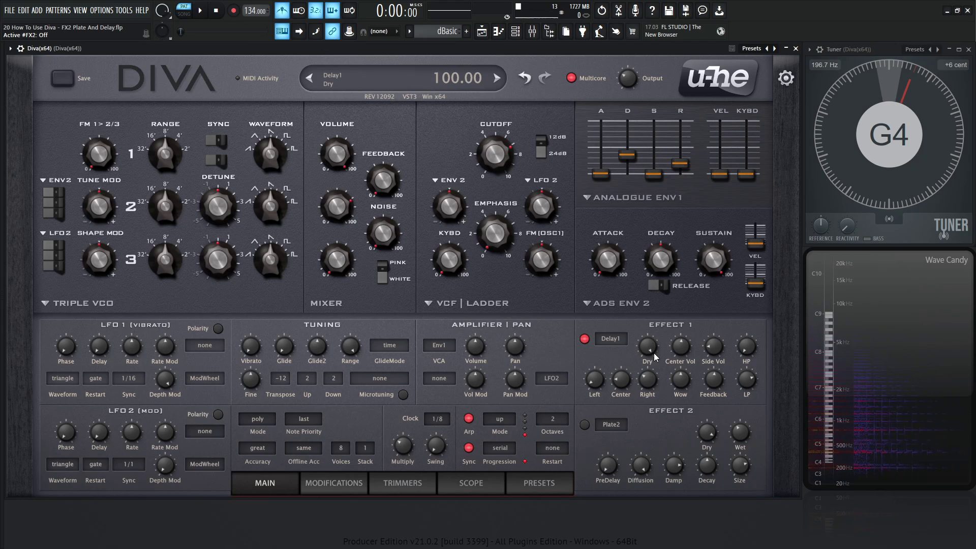
pyautogui.moveTo(651, 350); pyautogui.dragTo(645, 502)
pyautogui.press('q')
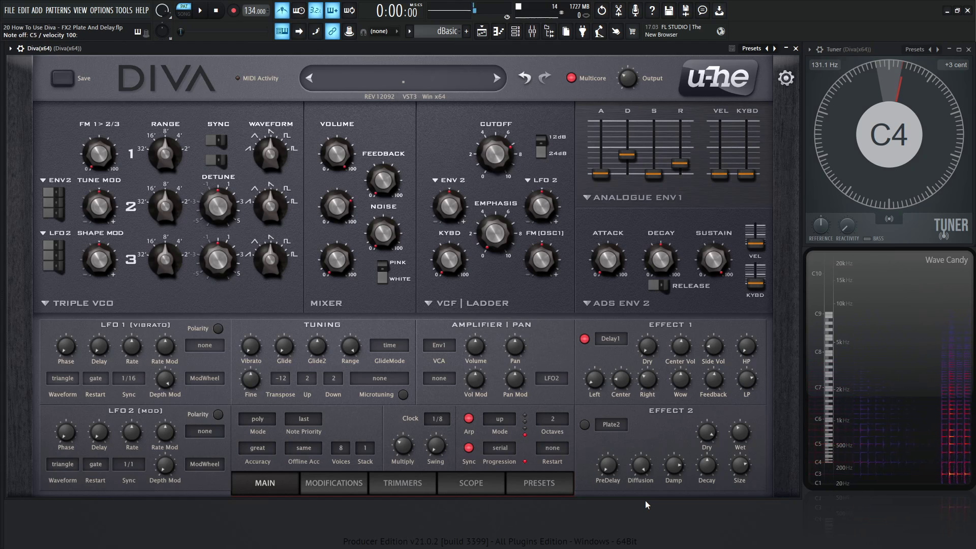
# Step: Bring the delay's Dry back to 100 and play several notes through the arpeggio
pyautogui.moveTo(646, 347); pyautogui.dragTo(663, 146)
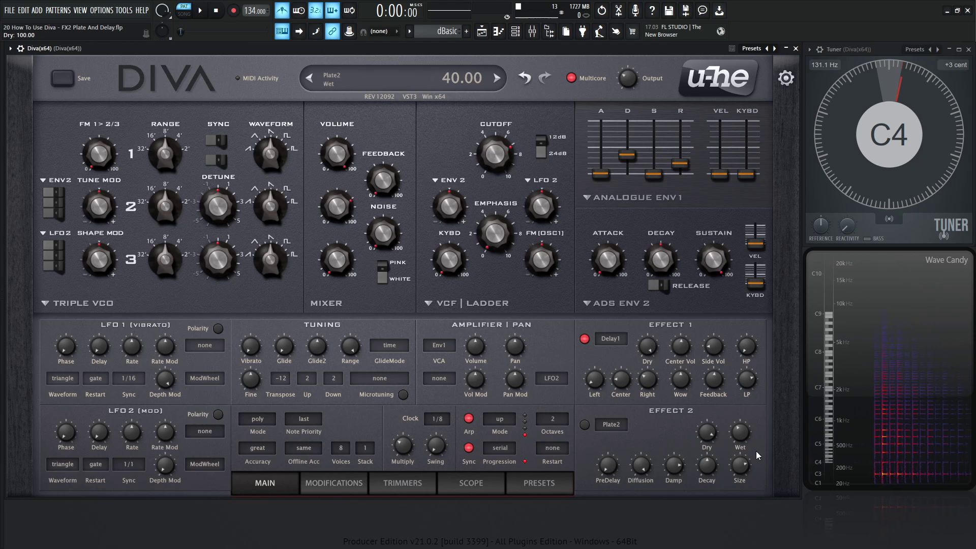
pyautogui.press('q')
pyautogui.press('6')
pyautogui.press('0')
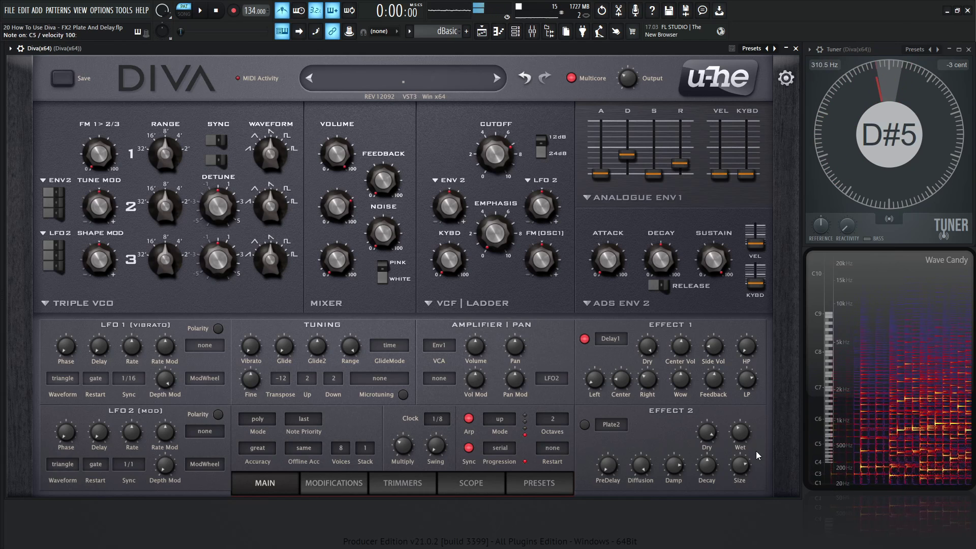
pyautogui.press('9')
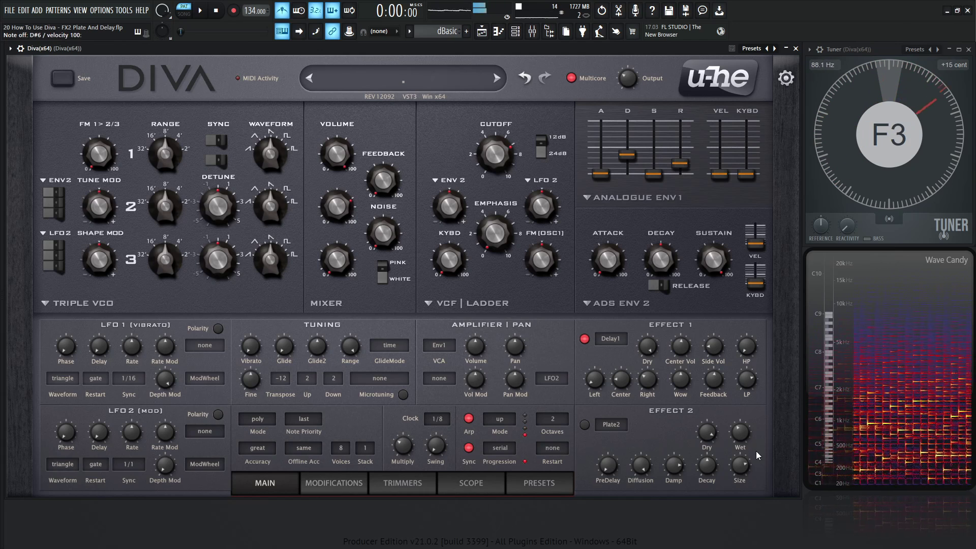
pyautogui.press('v')
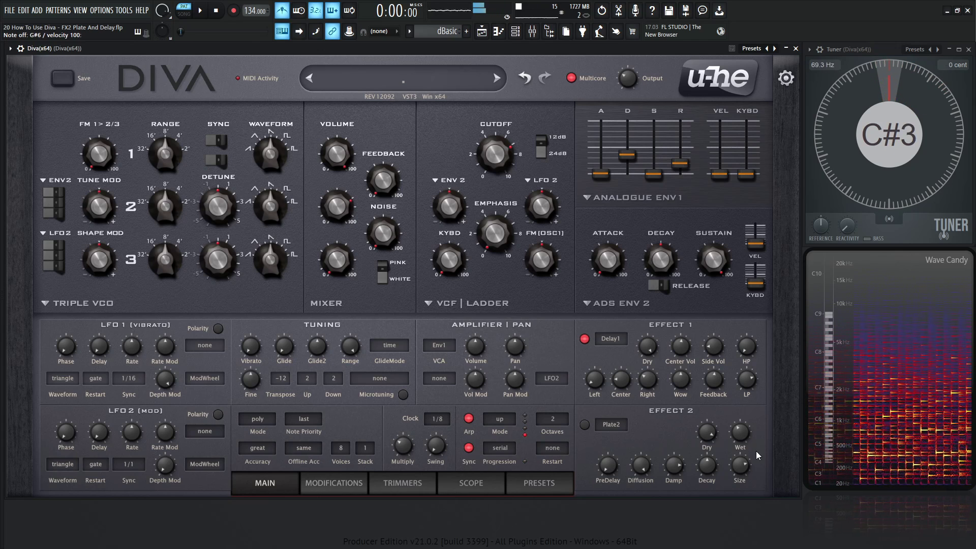
pyautogui.press(']')
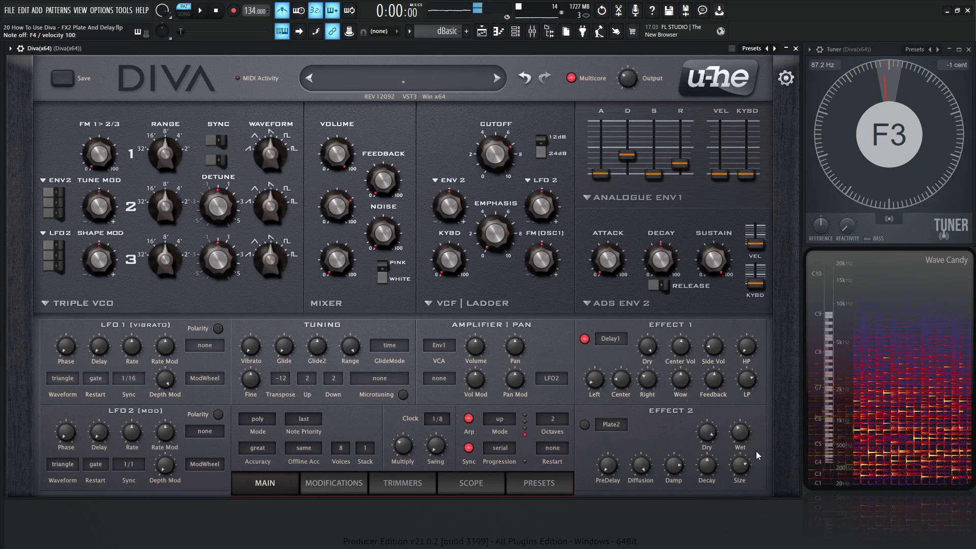
# Step: Try Envelope 1 decay at 26, return it to 31, and audition the arpeggio
pyautogui.moveTo(623, 158); pyautogui.dragTo(623, 162)
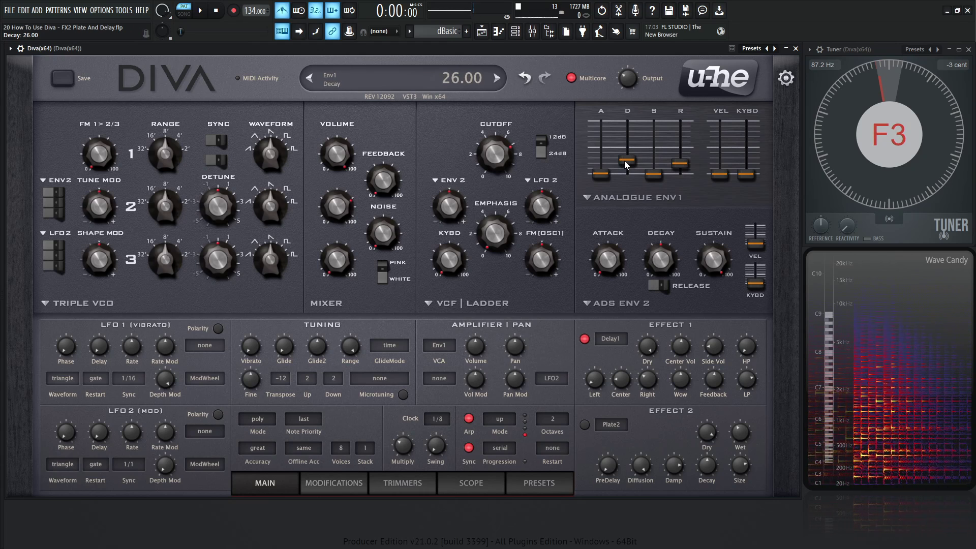
pyautogui.press('r')
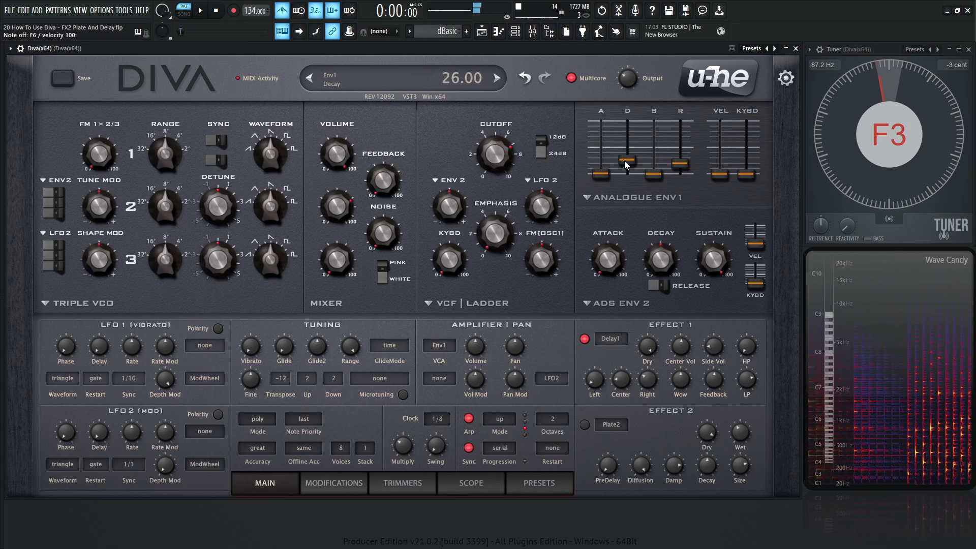
pyautogui.moveTo(624, 161); pyautogui.dragTo(624, 157)
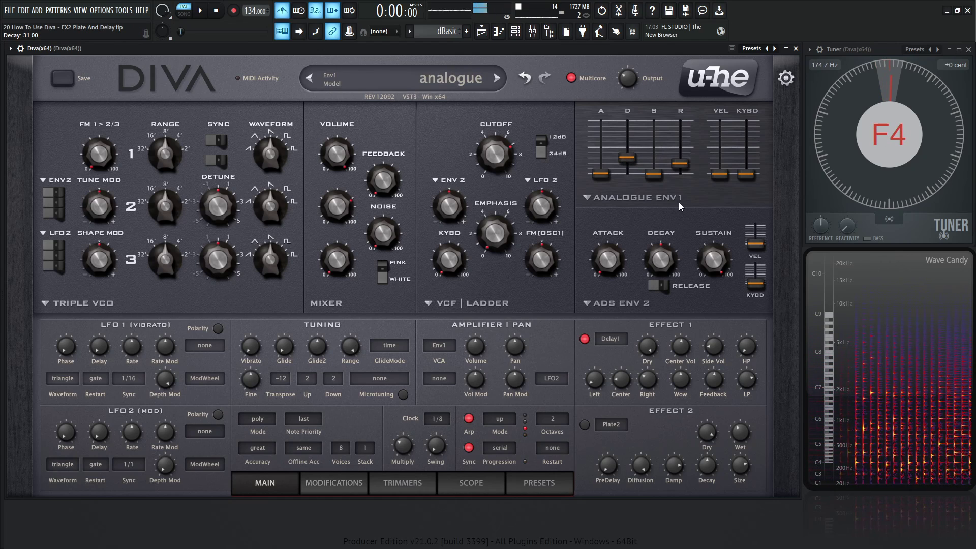
pyautogui.press('b')
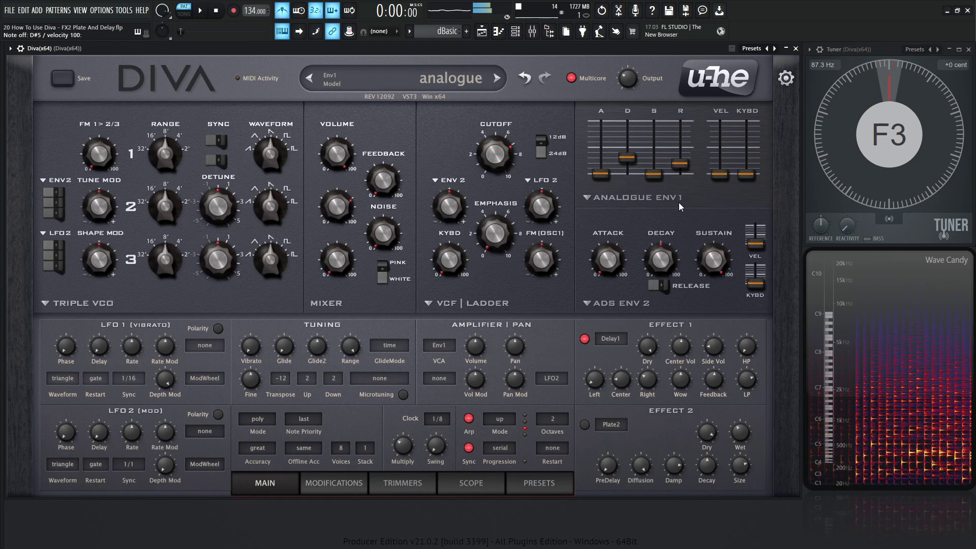
pyautogui.press('r')
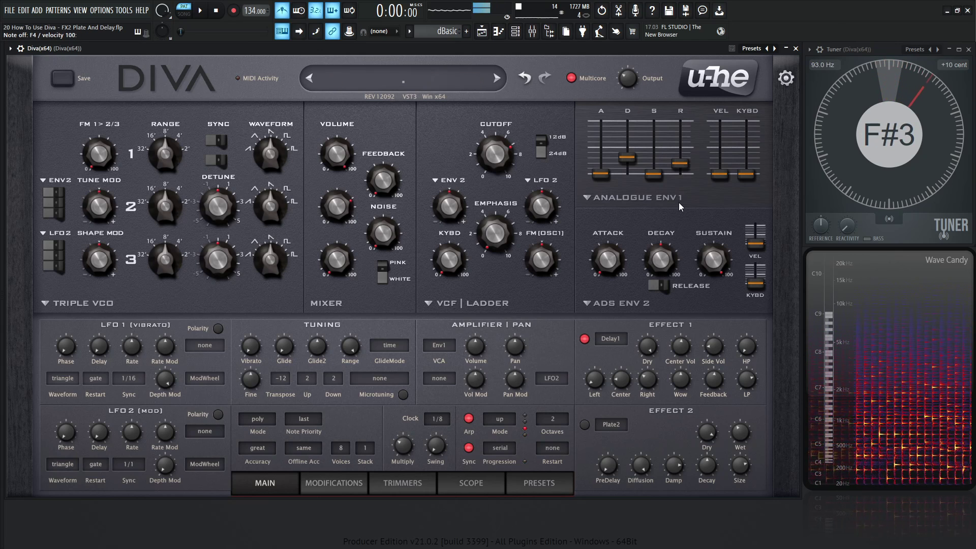
pyautogui.moveTo(652, 367)
pyautogui.moveTo(649, 383)
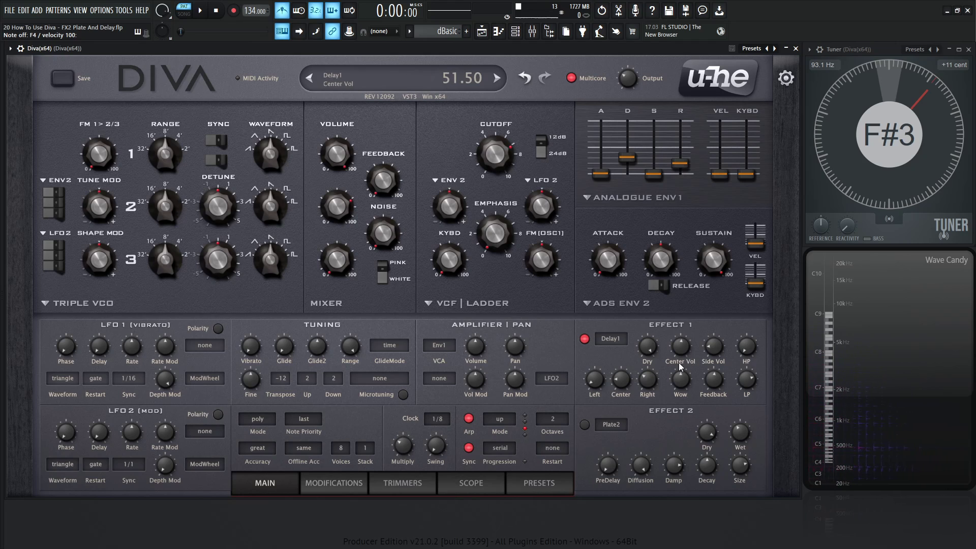
pyautogui.moveTo(716, 362)
pyautogui.moveTo(745, 356)
# Step: Raise the delay high-pass to about 22.5 and set the low-pass to 87.5 over a held note
pyautogui.moveTo(750, 354); pyautogui.dragTo(743, 324)
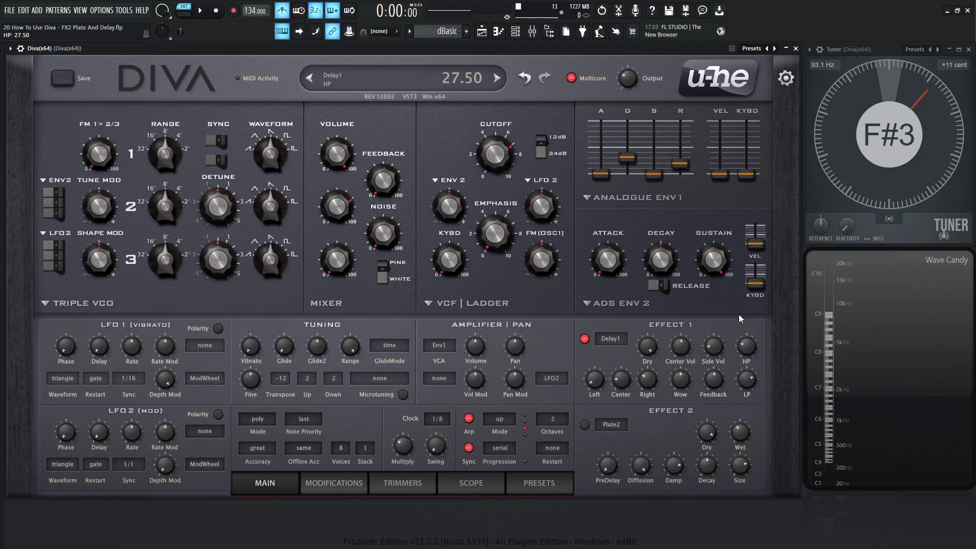
pyautogui.press('z')
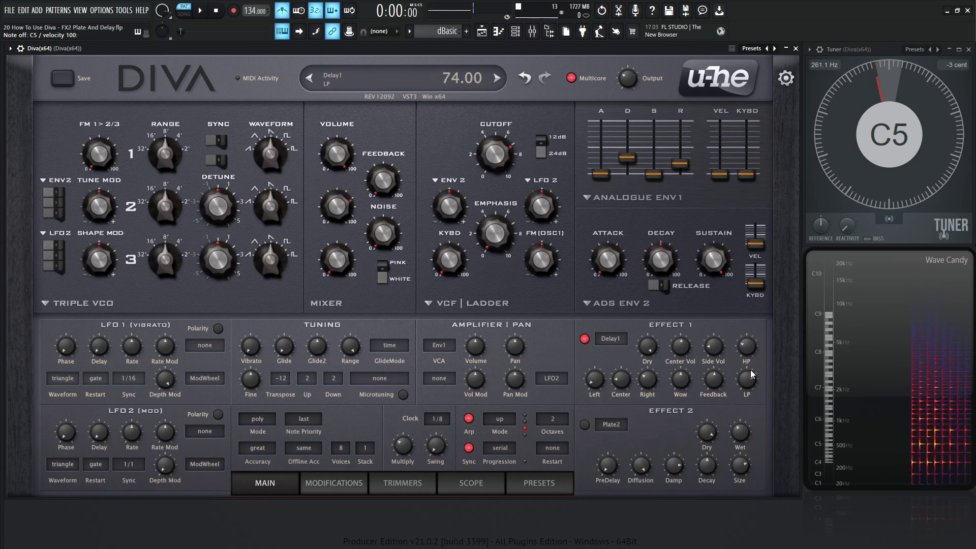
pyautogui.moveTo(751, 374); pyautogui.dragTo(748, 340)
pyautogui.moveTo(748, 340)
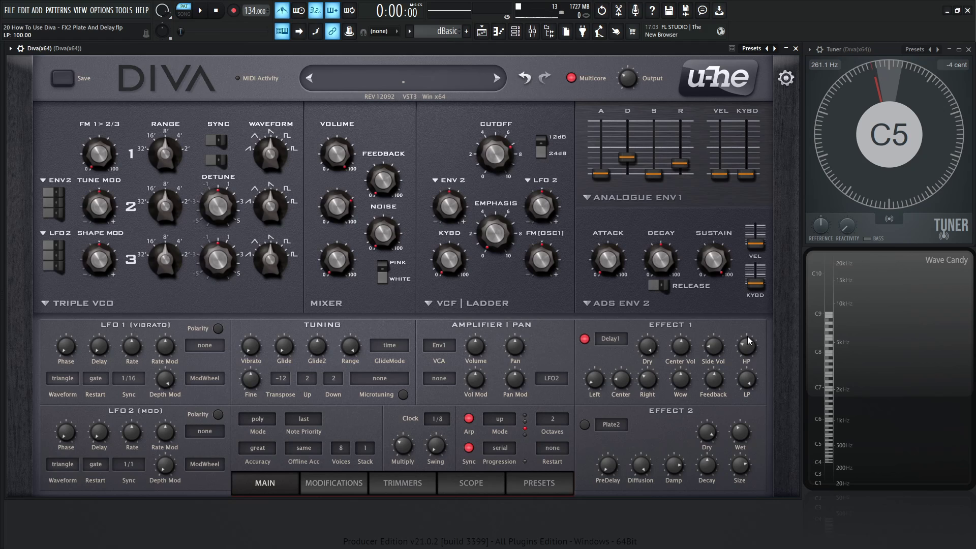
pyautogui.moveTo(747, 379); pyautogui.dragTo(748, 397)
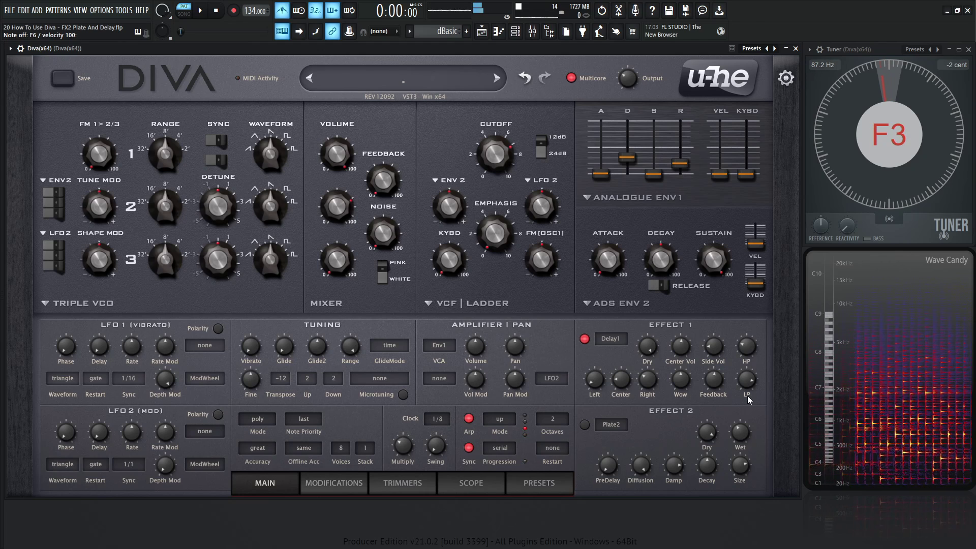
# Step: Try the delay feedback near zero and higher, settling around 38
pyautogui.moveTo(724, 391)
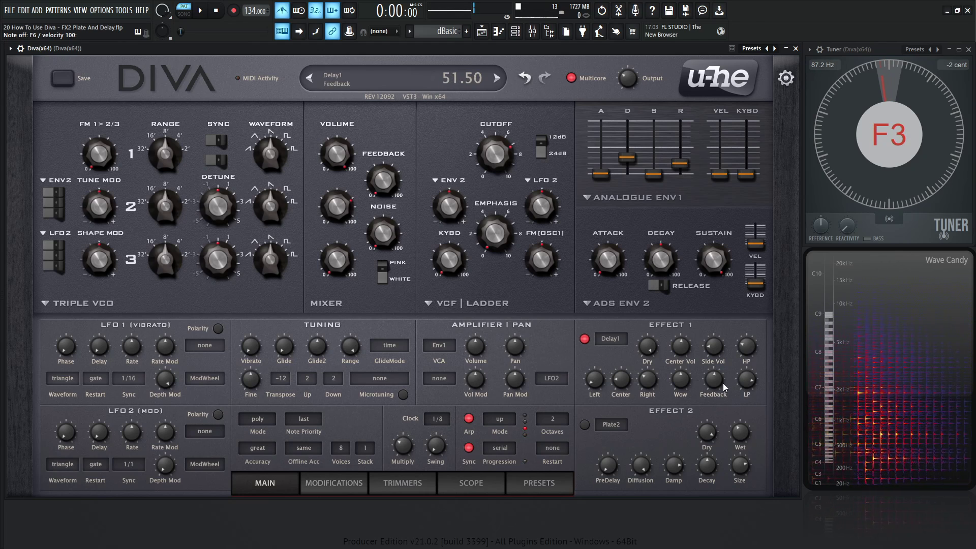
pyautogui.moveTo(712, 380); pyautogui.dragTo(700, 450)
pyautogui.moveTo(697, 431)
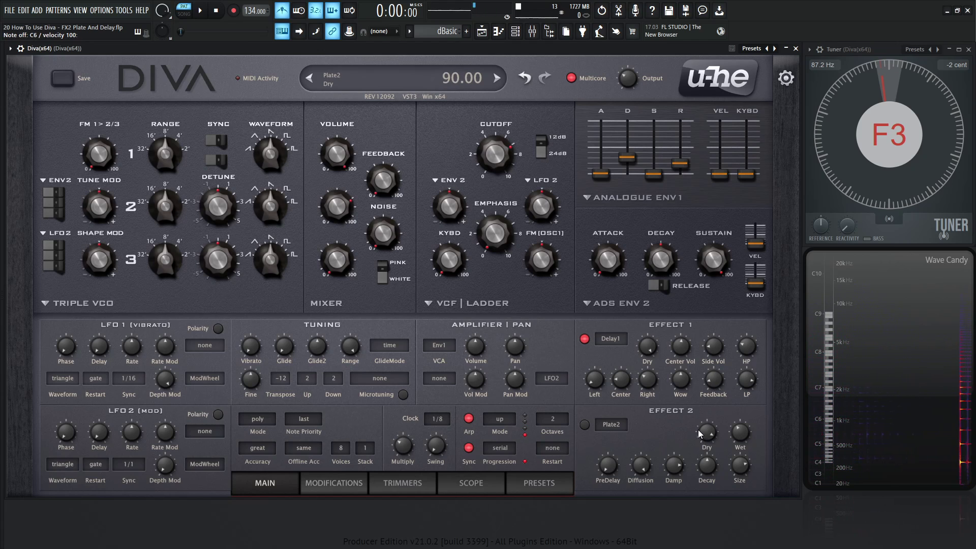
pyautogui.moveTo(709, 394); pyautogui.dragTo(711, 300)
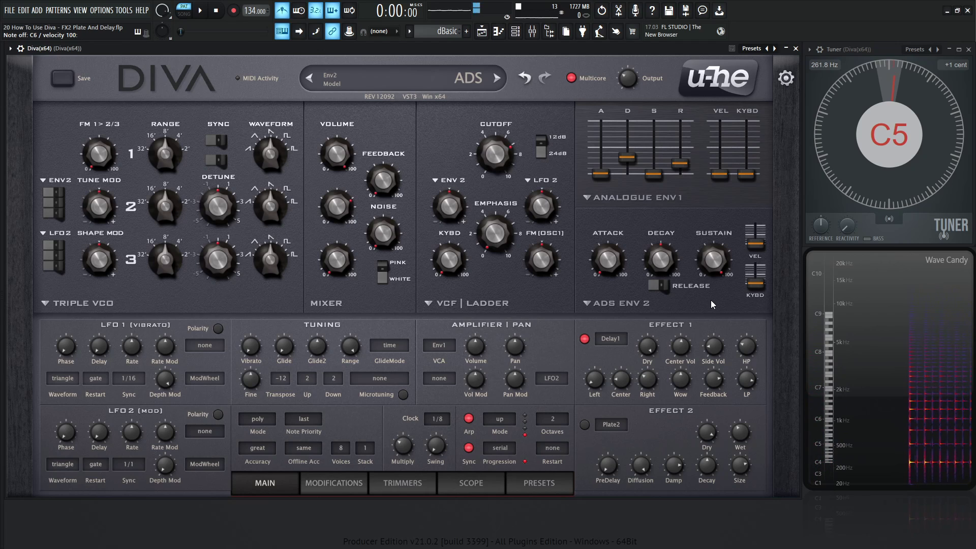
pyautogui.moveTo(712, 379); pyautogui.dragTo(711, 414)
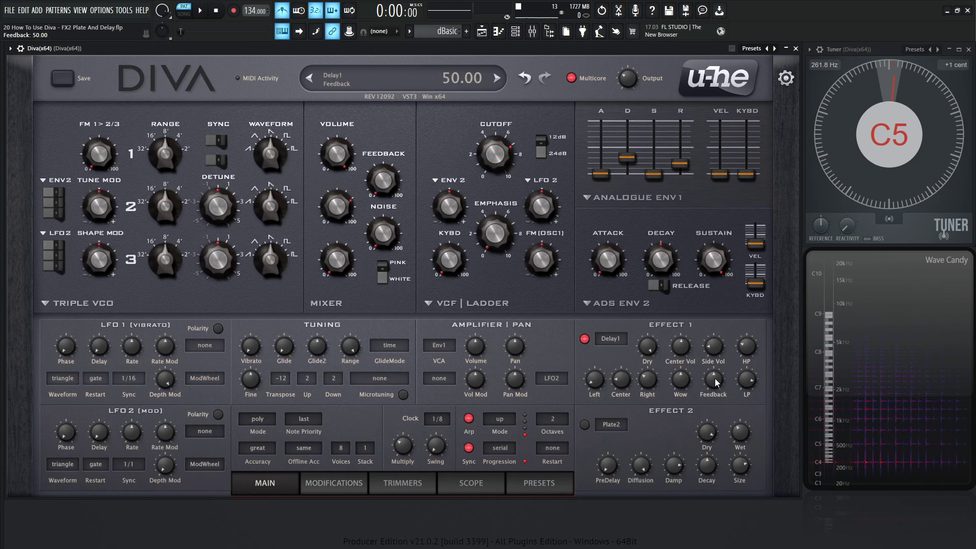
pyautogui.moveTo(715, 379); pyautogui.dragTo(713, 397)
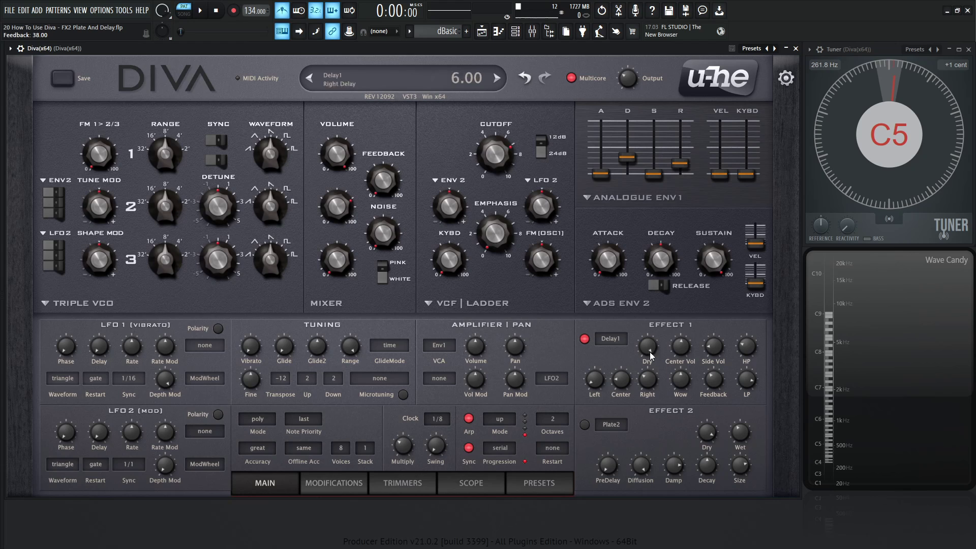
# Step: Load the init preset, play a C5 note, and turn Output down to 66
pyautogui.click(446, 75)
pyautogui.click(464, 85)
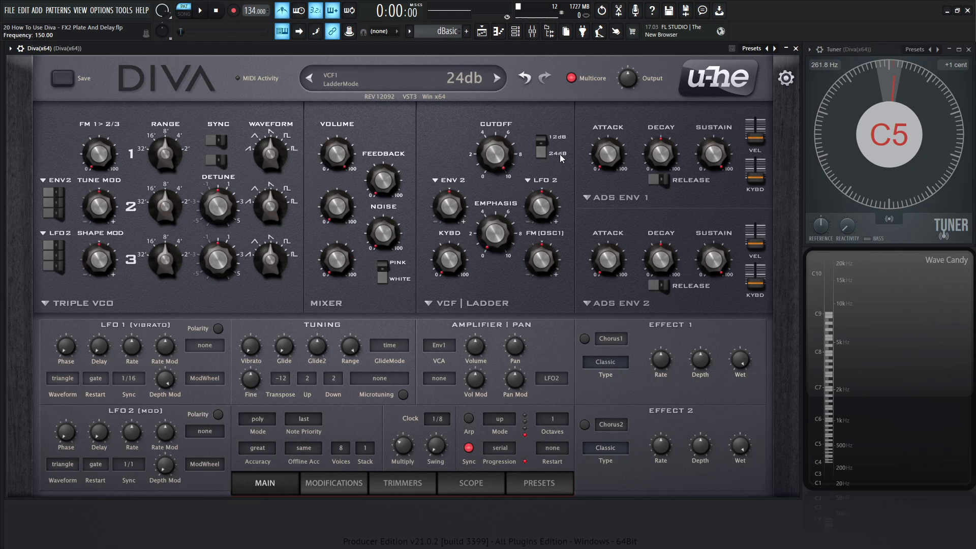
pyautogui.press('q')
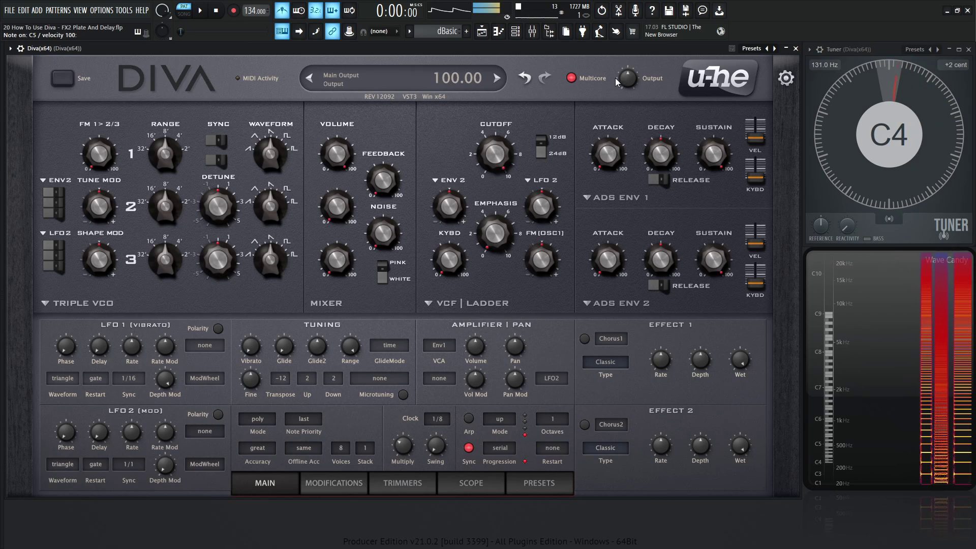
pyautogui.moveTo(626, 76); pyautogui.dragTo(625, 94)
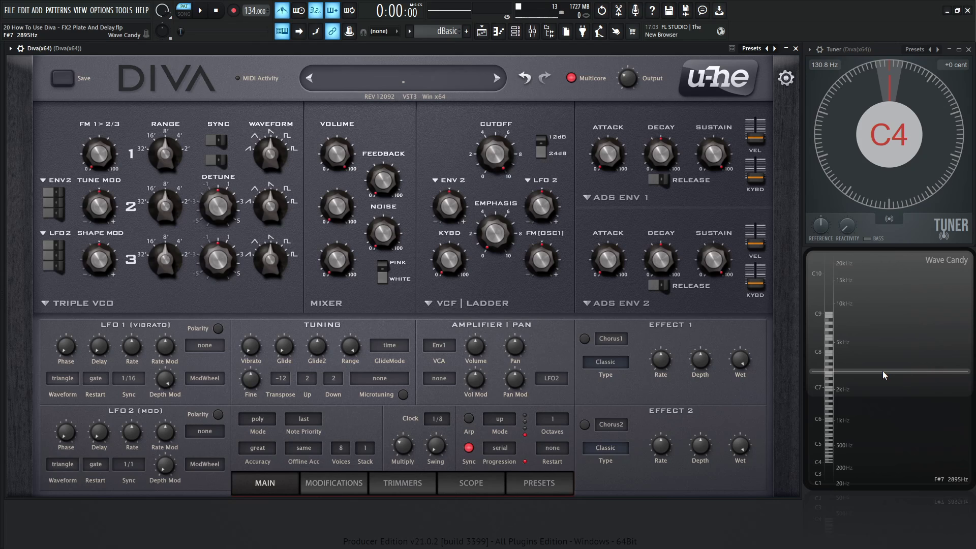
# Step: Load Delay1 into the Effect 1 slot and switch it on
pyautogui.click(617, 339)
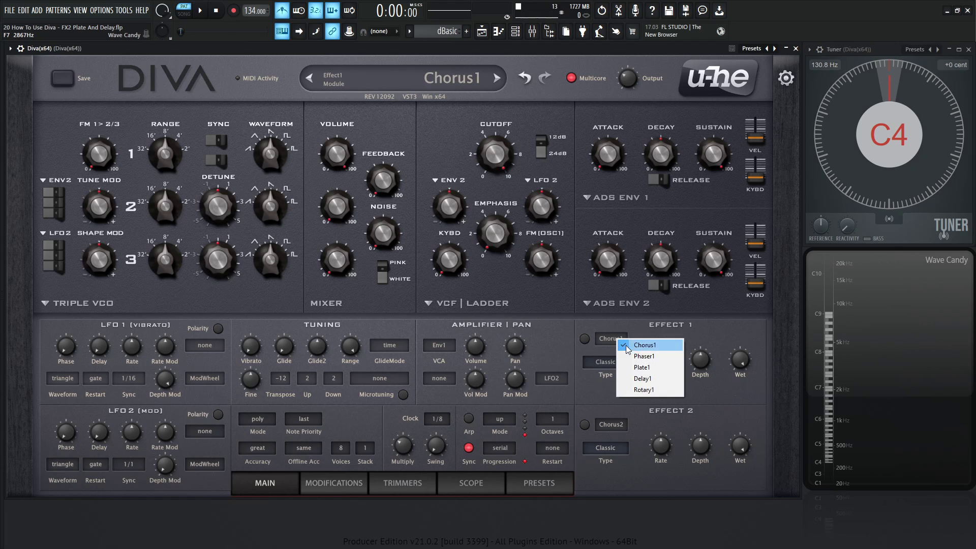
pyautogui.click(650, 378)
pyautogui.click(584, 340)
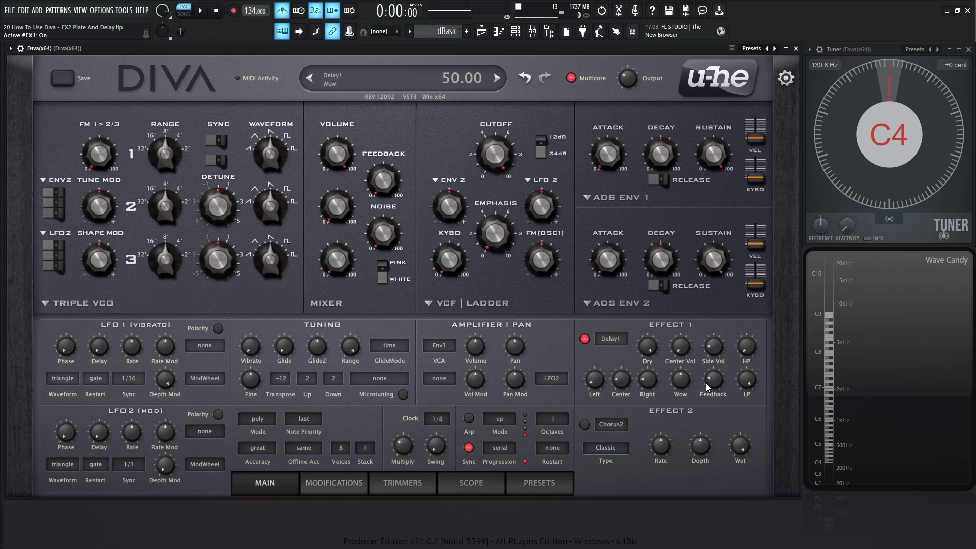
# Step: Set the Delay1 feedback to 66.50, testing the echoes with a C5 note
pyautogui.moveTo(713, 346); pyautogui.dragTo(713, 349)
pyautogui.press('z')
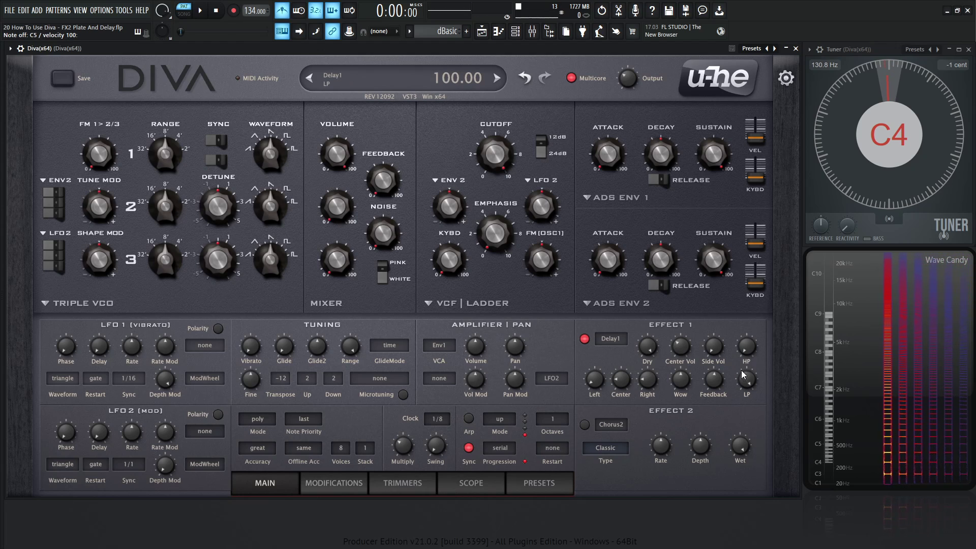
pyautogui.scroll(2, 713, 379)
pyautogui.moveTo(711, 376); pyautogui.dragTo(713, 359)
pyautogui.press('z')
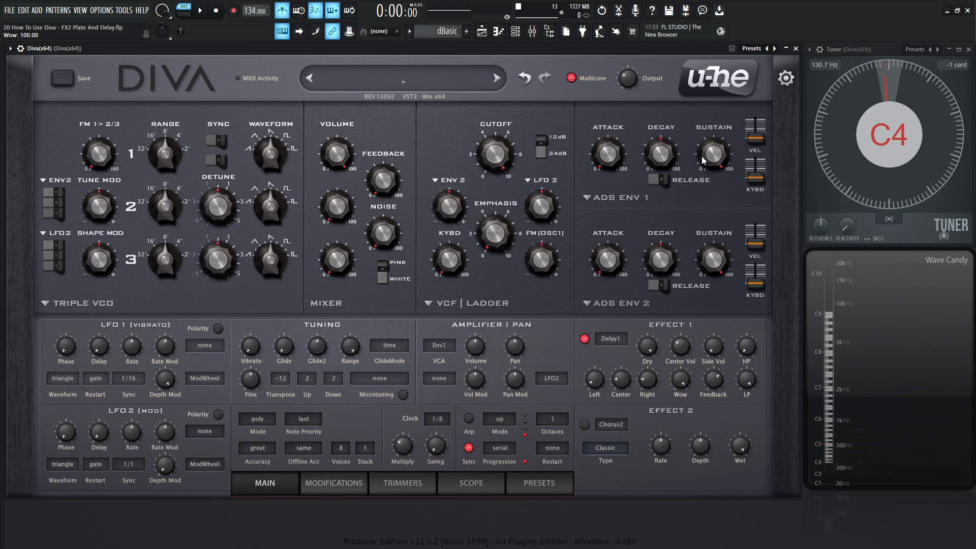
# Step: Audition the Delay1 echoes with C6, C#5 and C#7 notes and a brief playback
pyautogui.press('q')
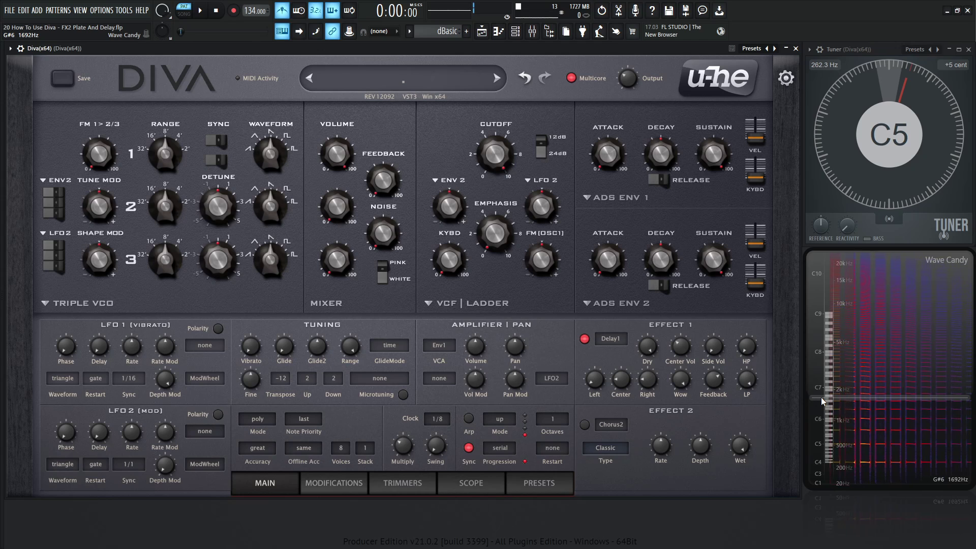
pyautogui.press('q')
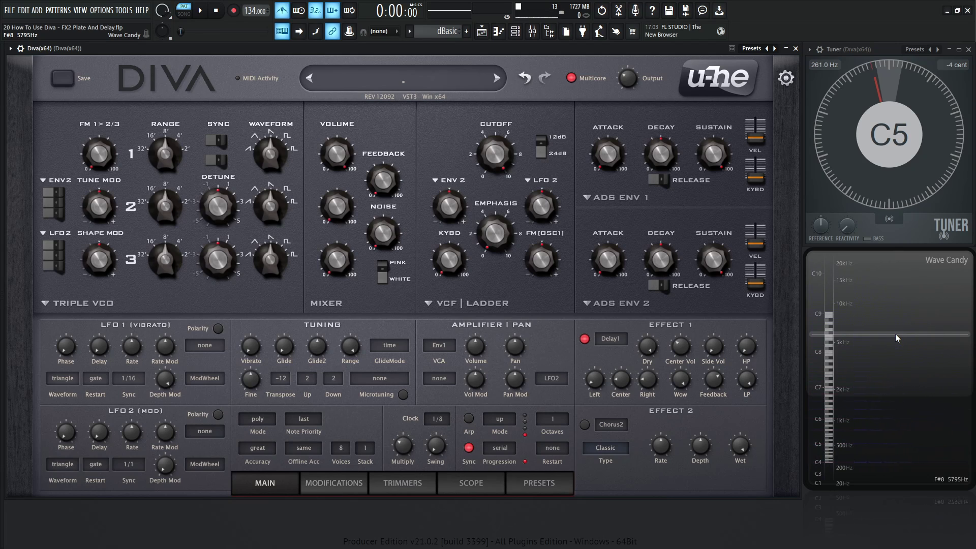
pyautogui.press('q')
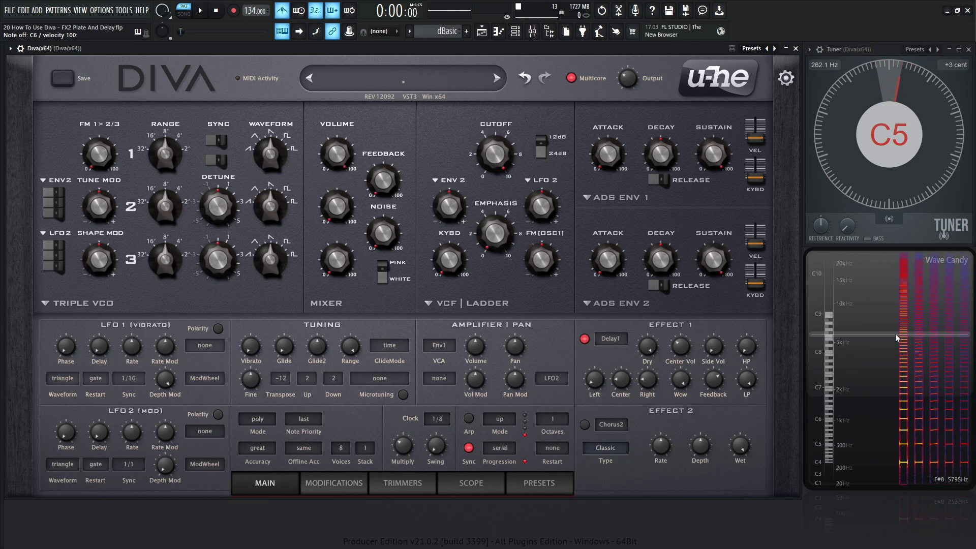
pyautogui.press('s')
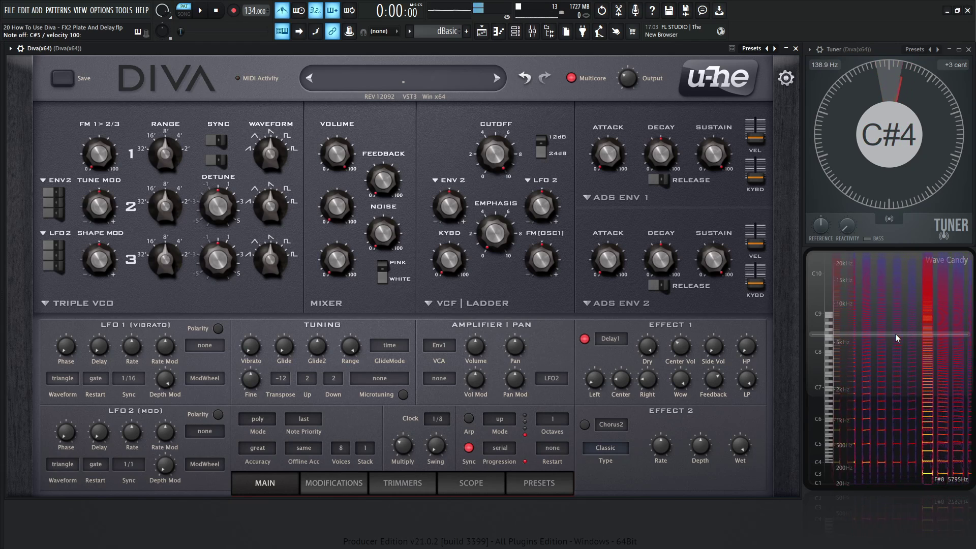
pyautogui.press('space')
pyautogui.press('space')
pyautogui.press('9')
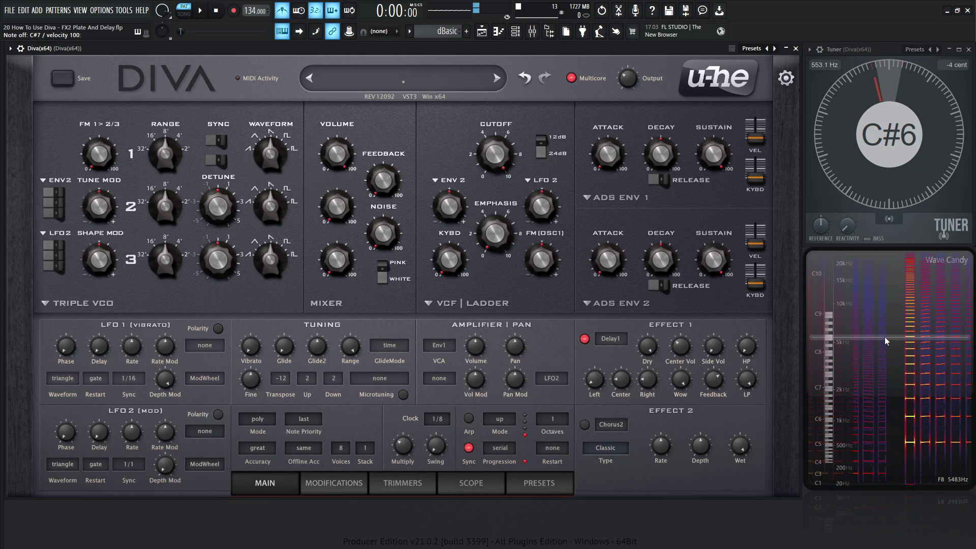
pyautogui.press('9')
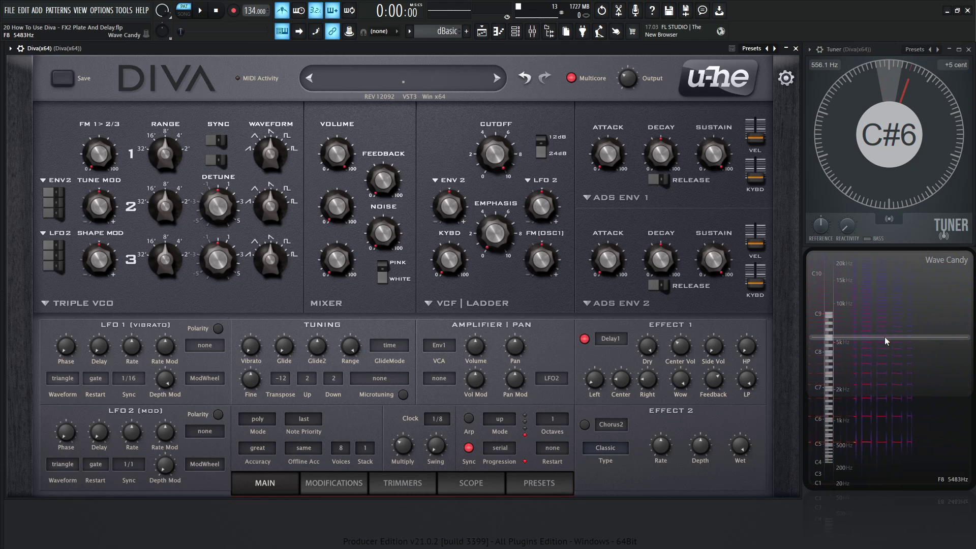
pyautogui.moveTo(683, 390)
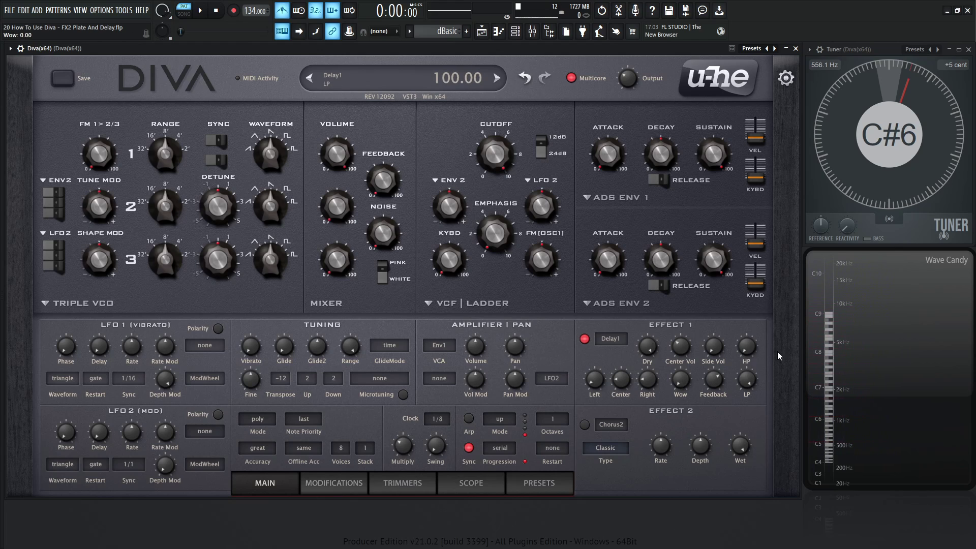
pyautogui.press('9')
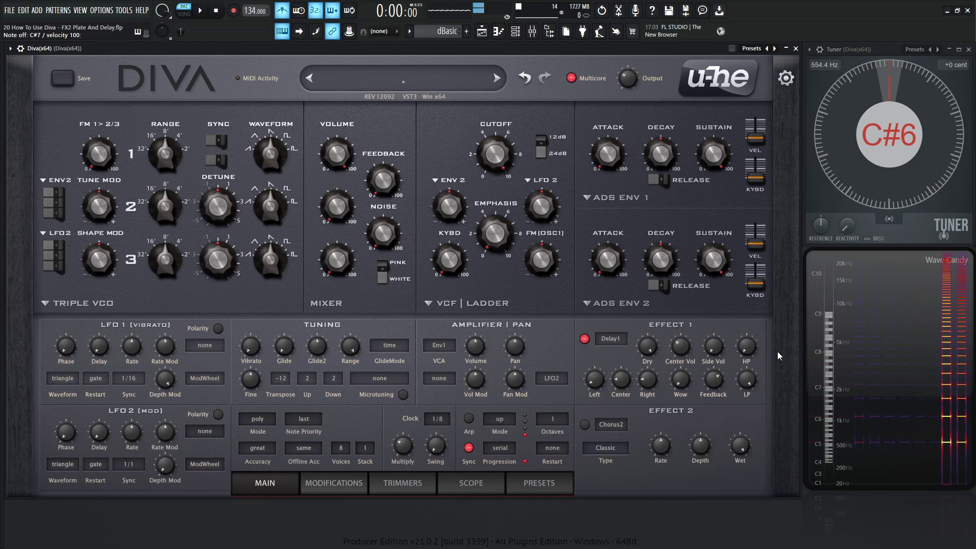
pyautogui.press('9')
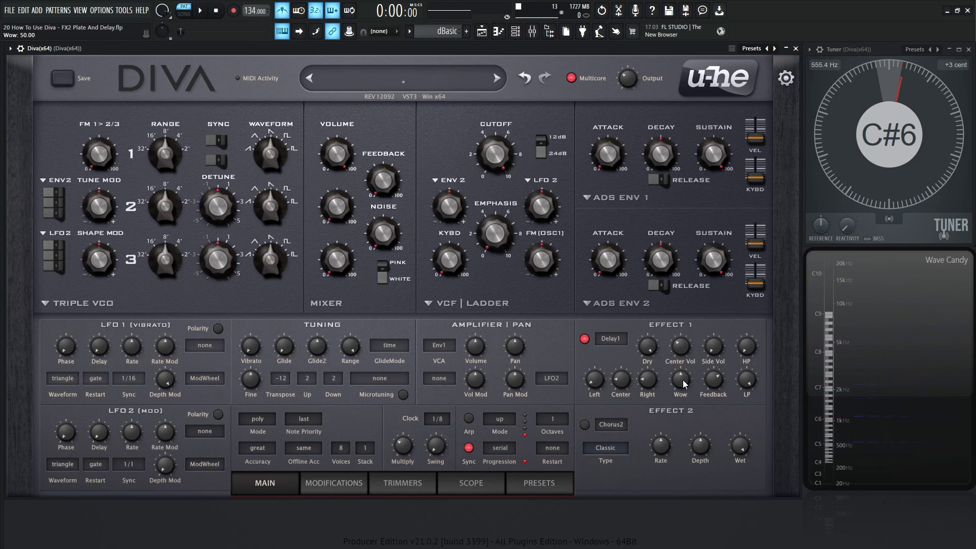
pyautogui.click(610, 339)
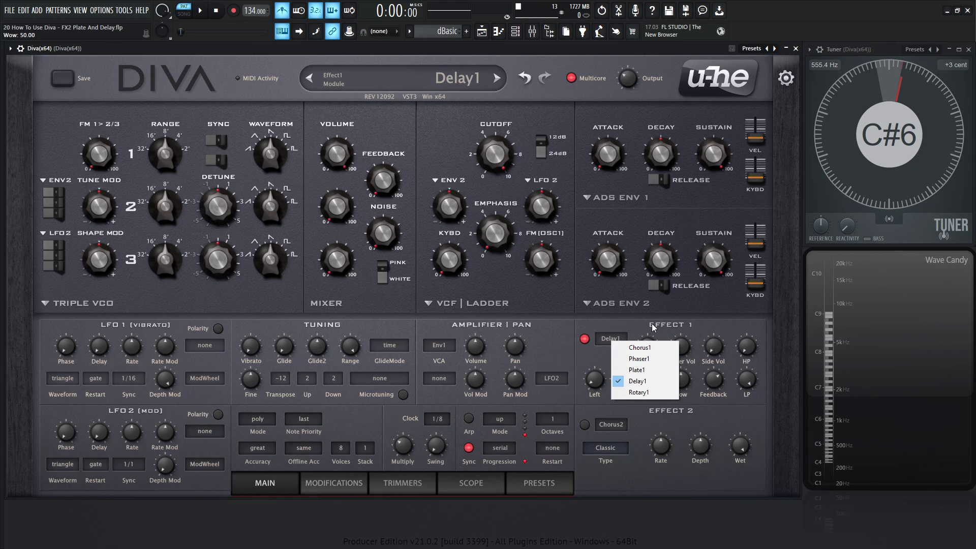
pyautogui.click(711, 328)
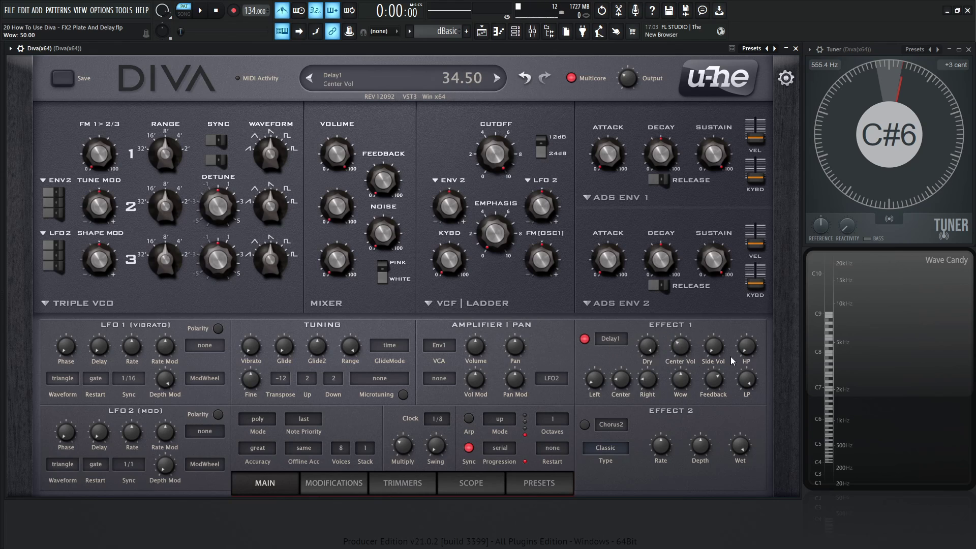